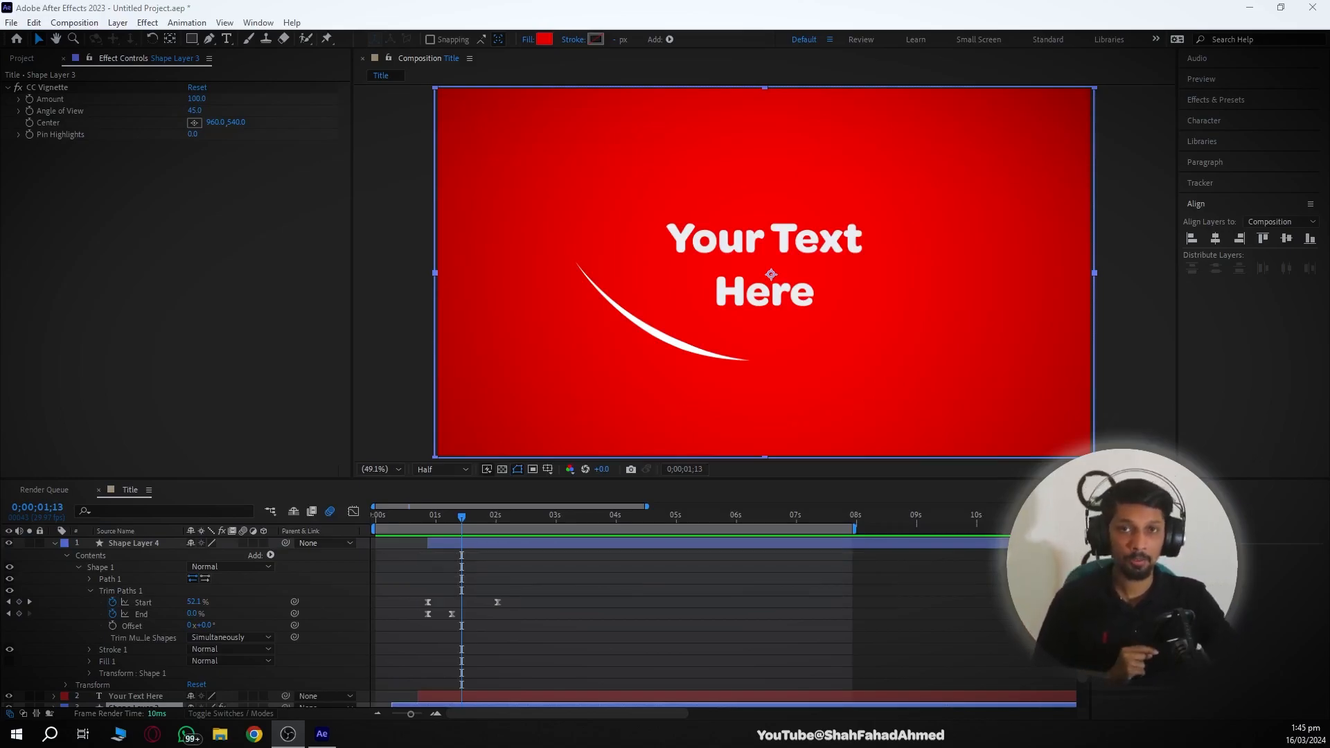
- Open the Essential Graphics panel beside the Title composition and collapse Shape Layer 4
{"action": "left_click_drag", "start_coordinate": [460, 514], "coordinate": [490, 524]}
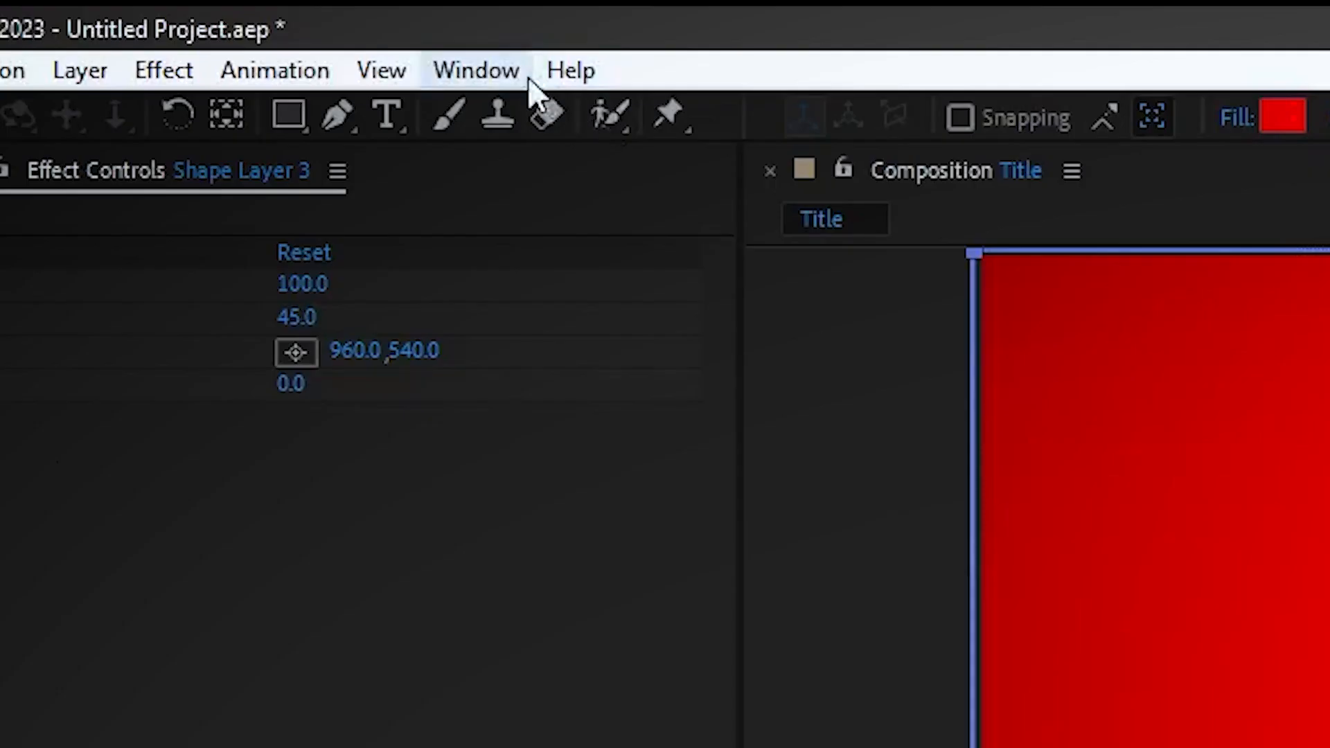
{"action": "left_click", "coordinate": [274, 23]}
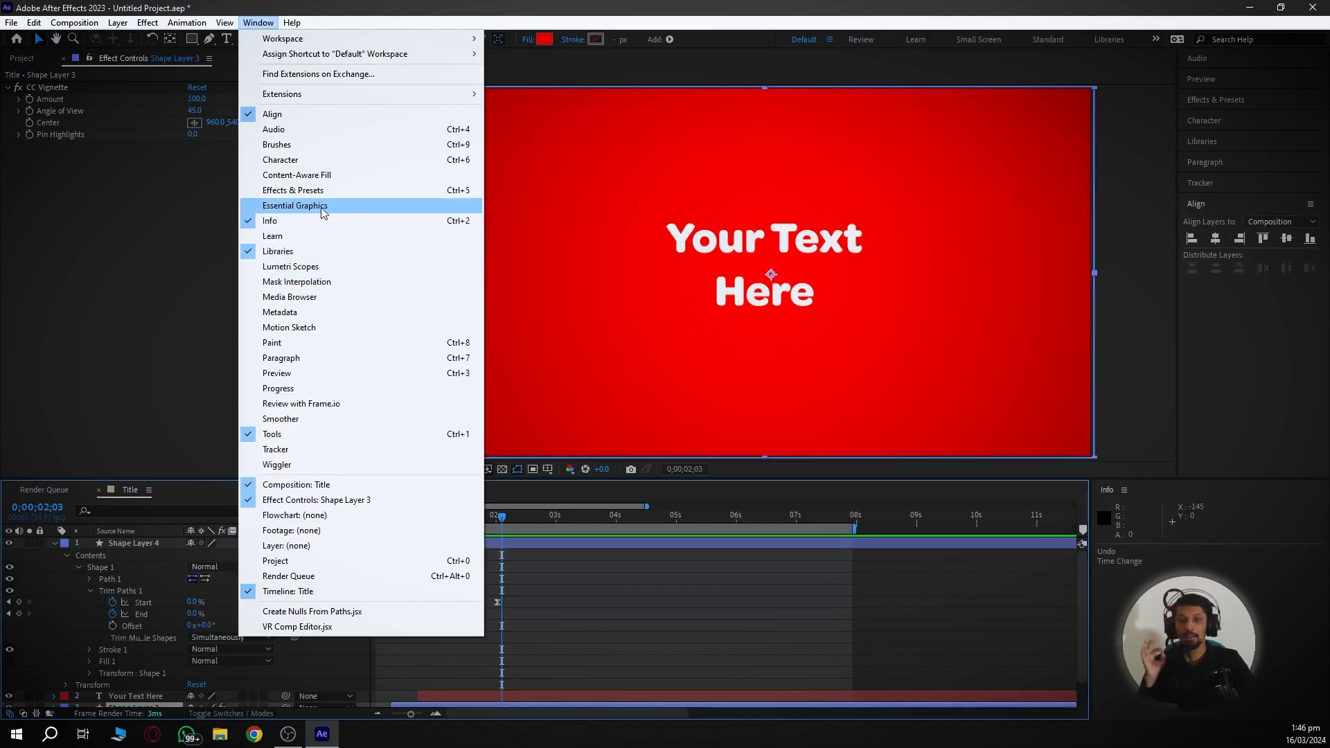
{"action": "left_click", "coordinate": [322, 211]}
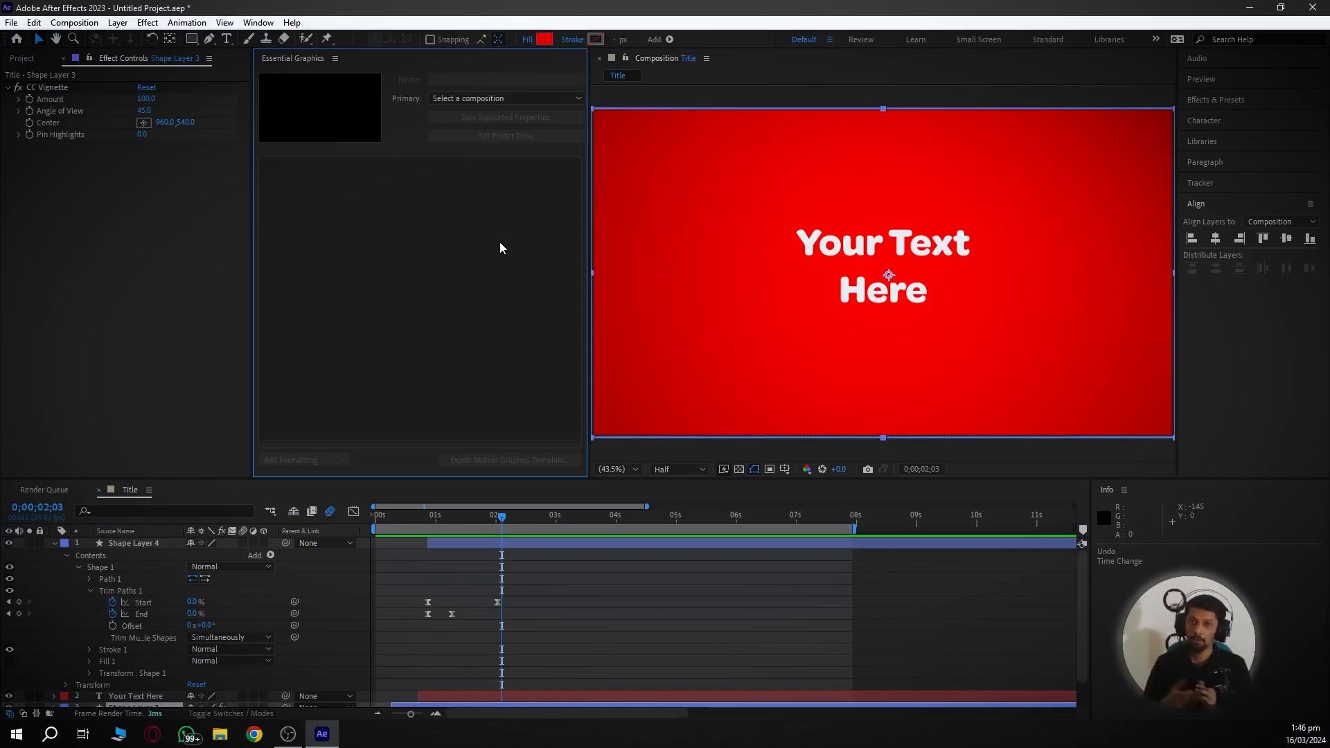
{"action": "left_click", "coordinate": [55, 543]}
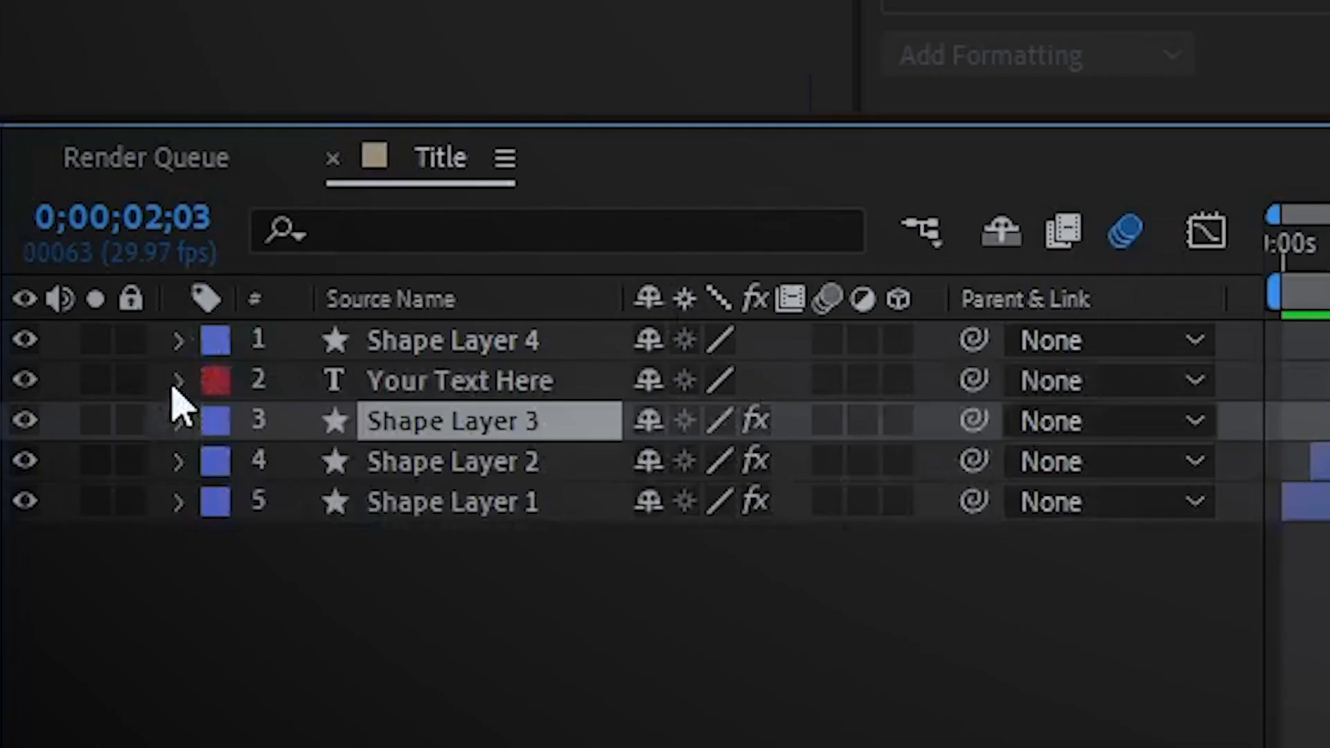
- Add the Your Text Here layer's Source Text to Essential Graphics and label it 'Title'
{"action": "left_click", "coordinate": [55, 555]}
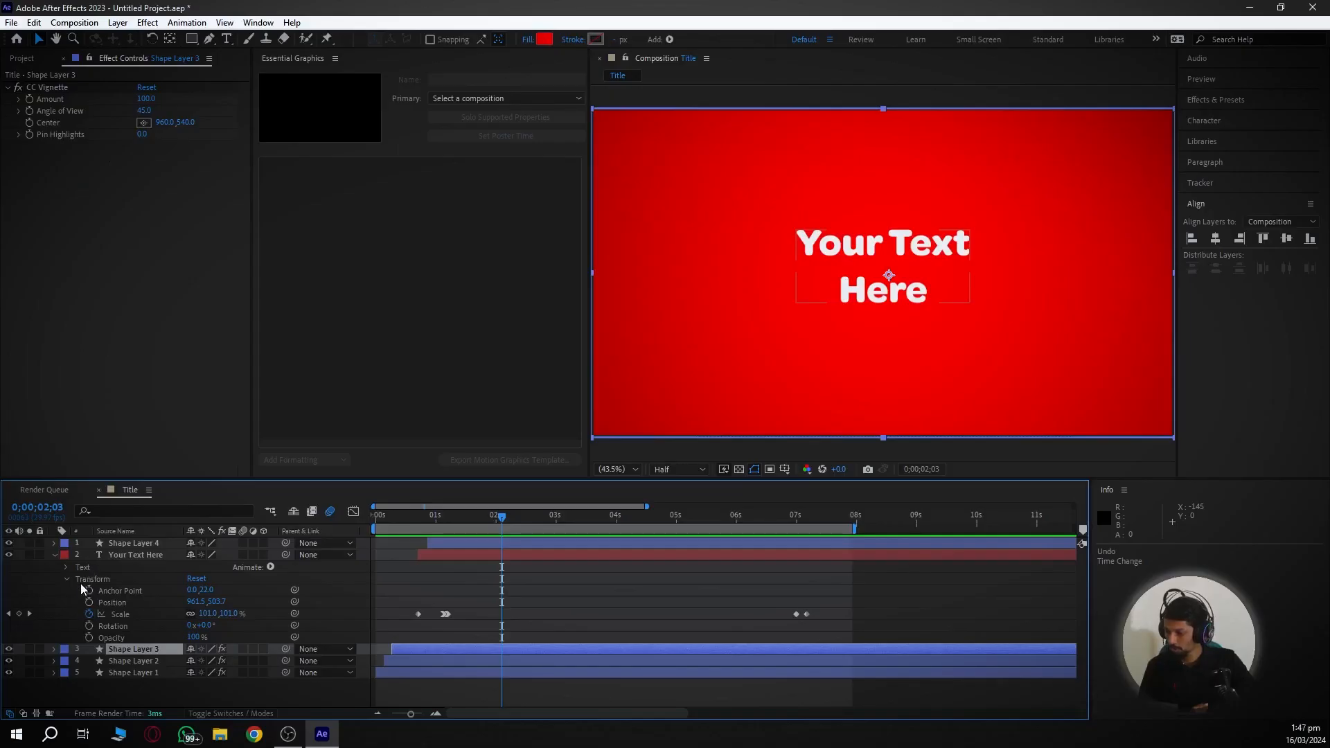
{"action": "left_click", "coordinate": [66, 567]}
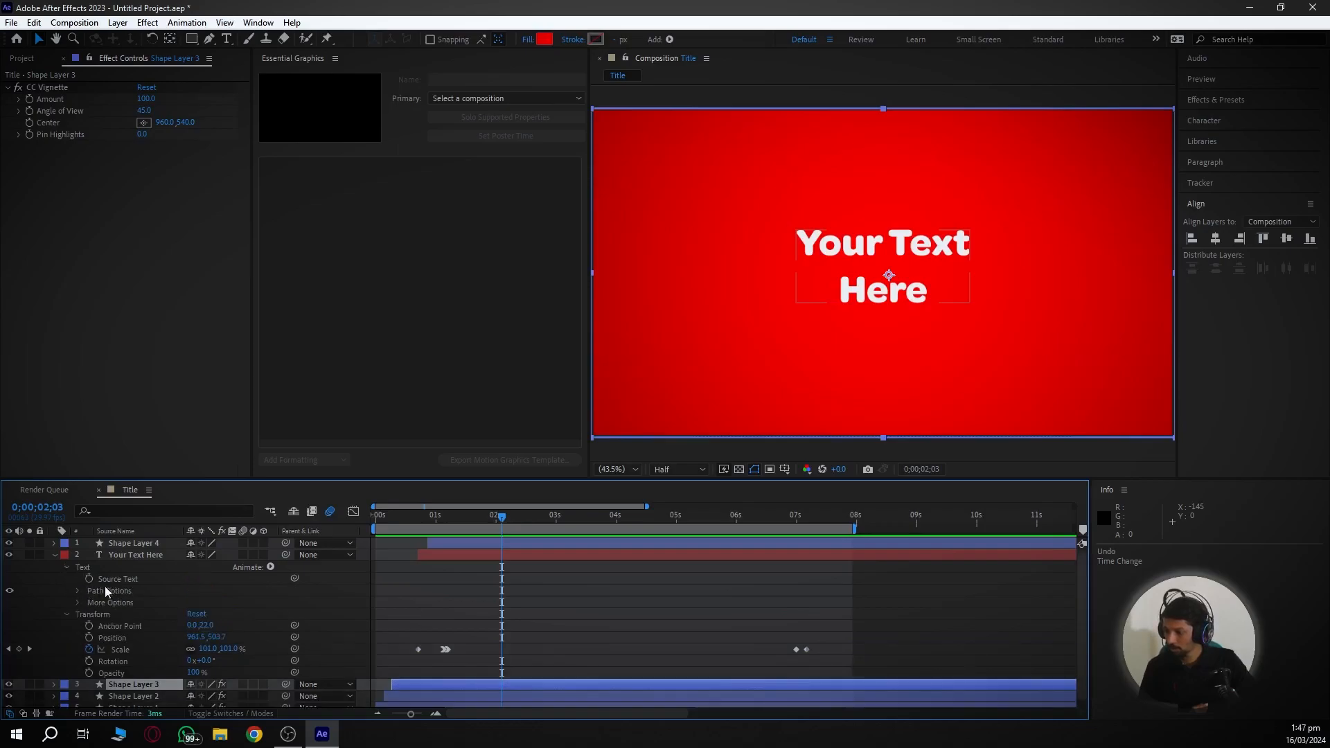
{"action": "left_click_drag", "start_coordinate": [109, 581], "coordinate": [407, 276]}
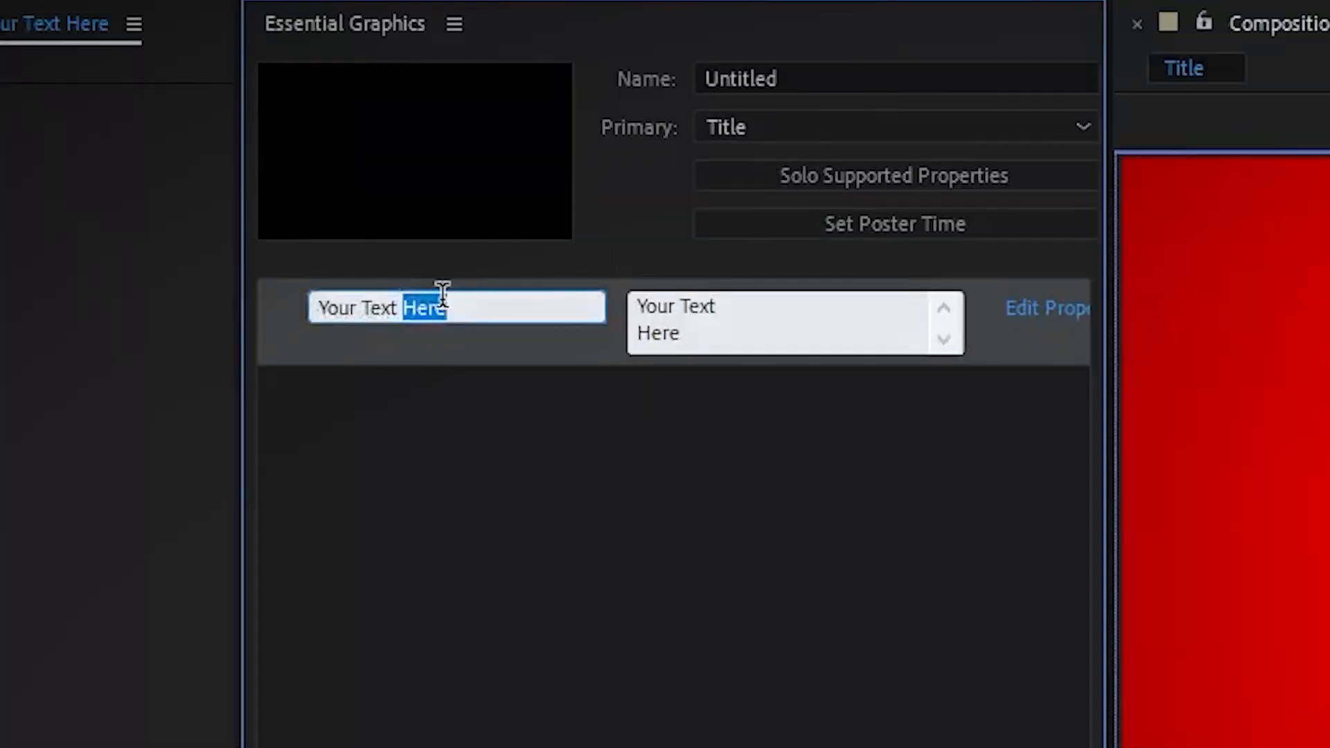
{"action": "triple_click", "coordinate": [329, 166]}
{"action": "type", "text": "Title"}
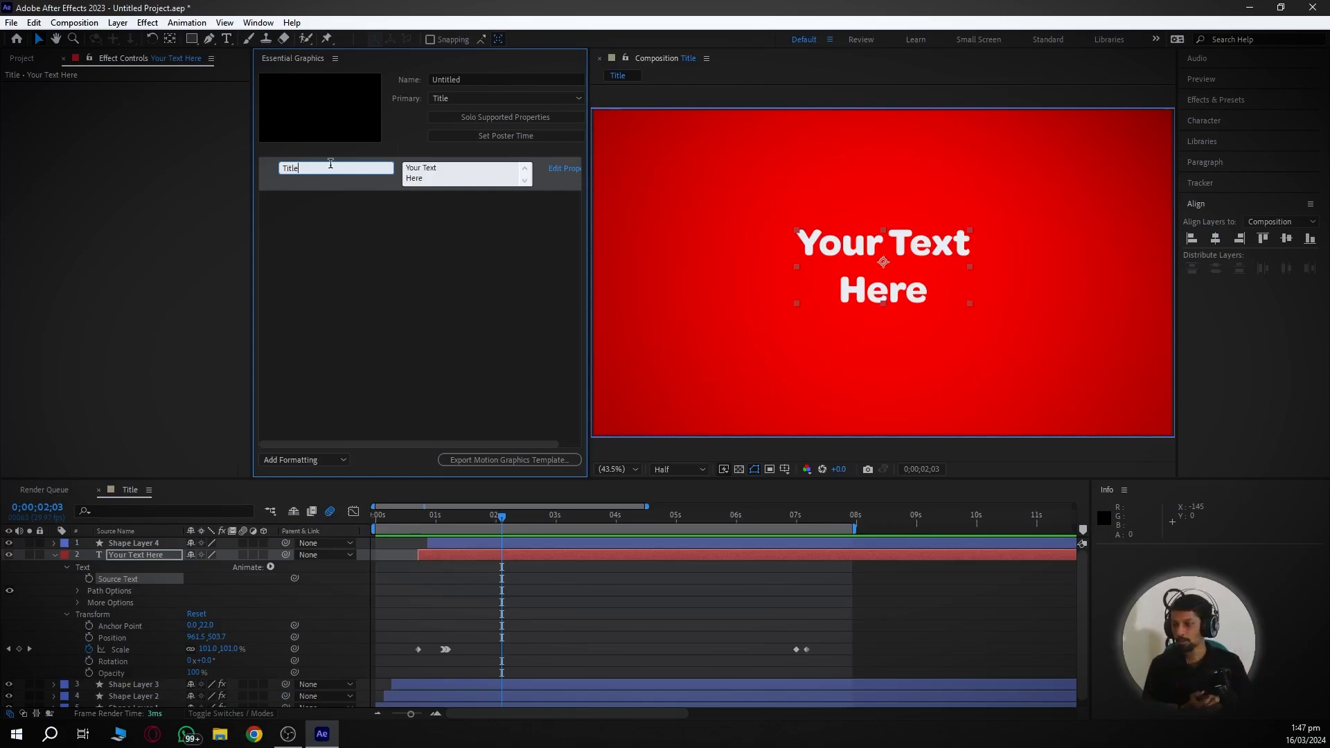
{"action": "left_click", "coordinate": [374, 575]}
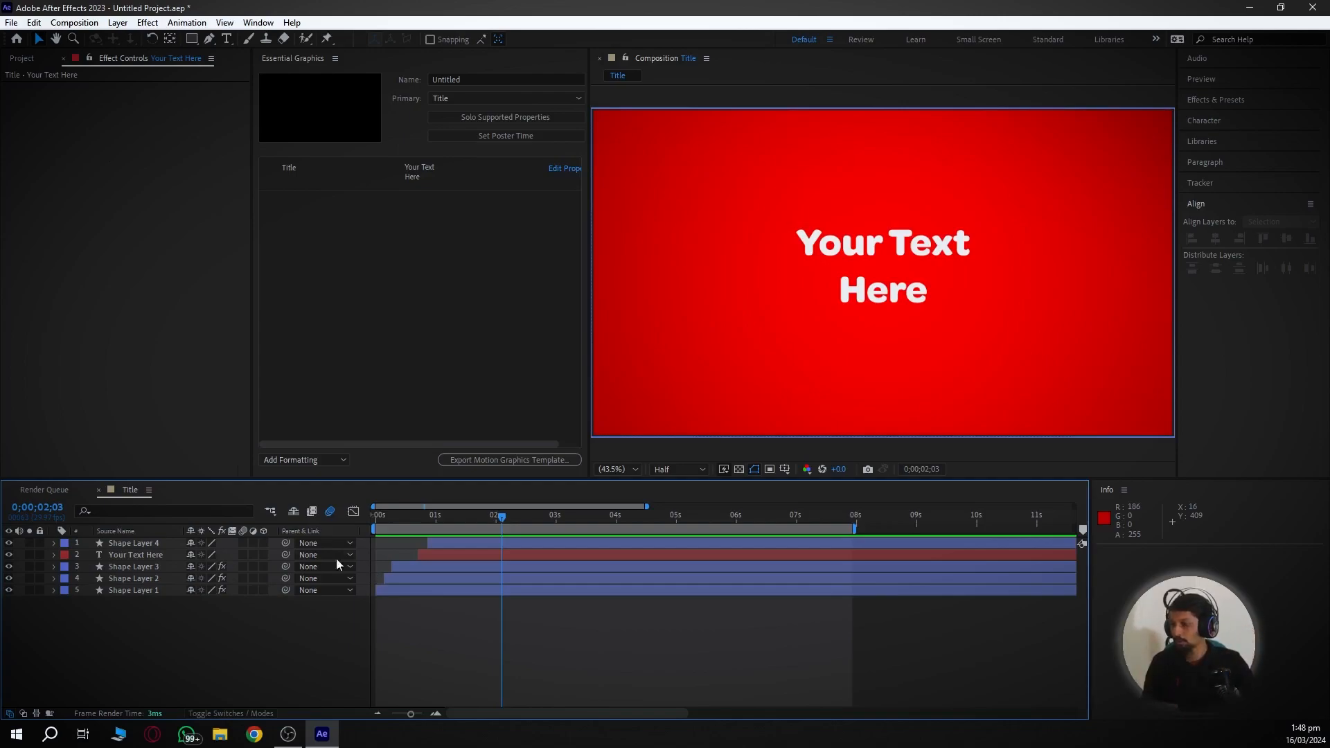
- Add the text layer's Position (961.5, 503.7) as a template control named 'Title position'
{"action": "left_click", "coordinate": [53, 554]}
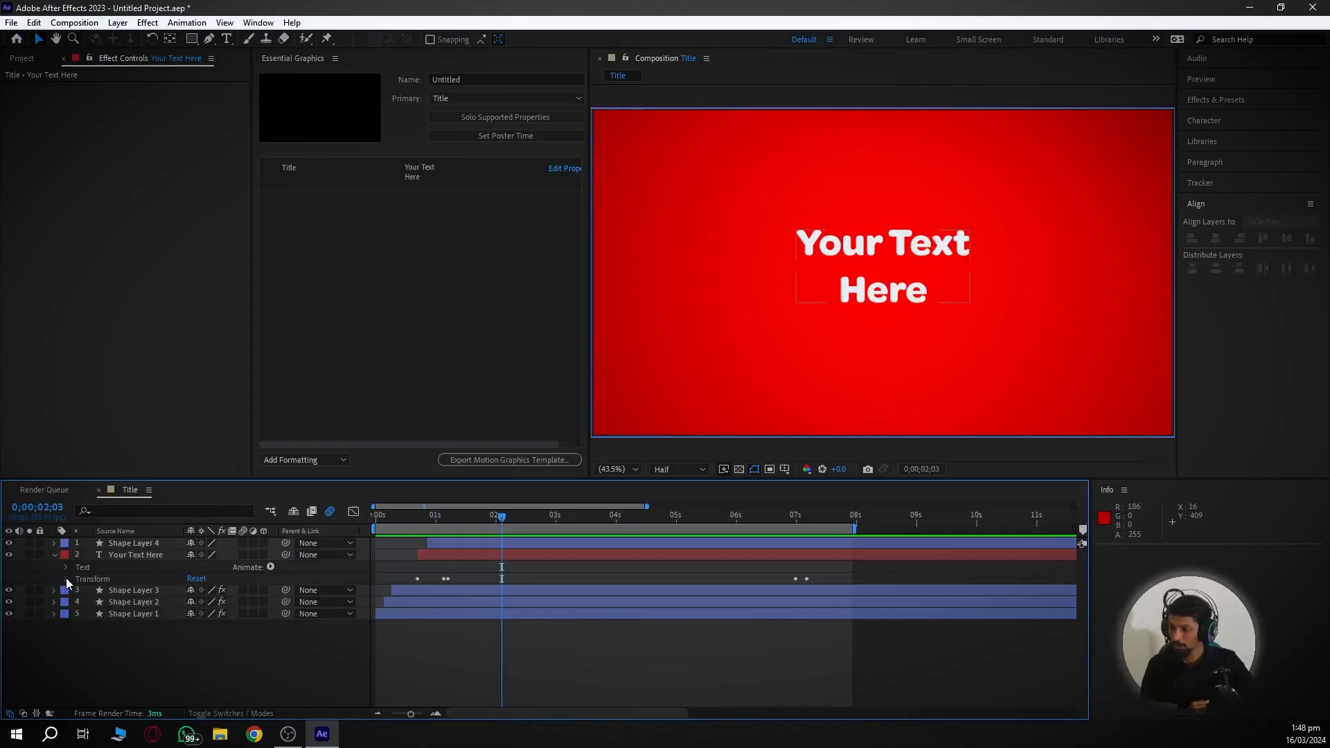
{"action": "left_click", "coordinate": [67, 579]}
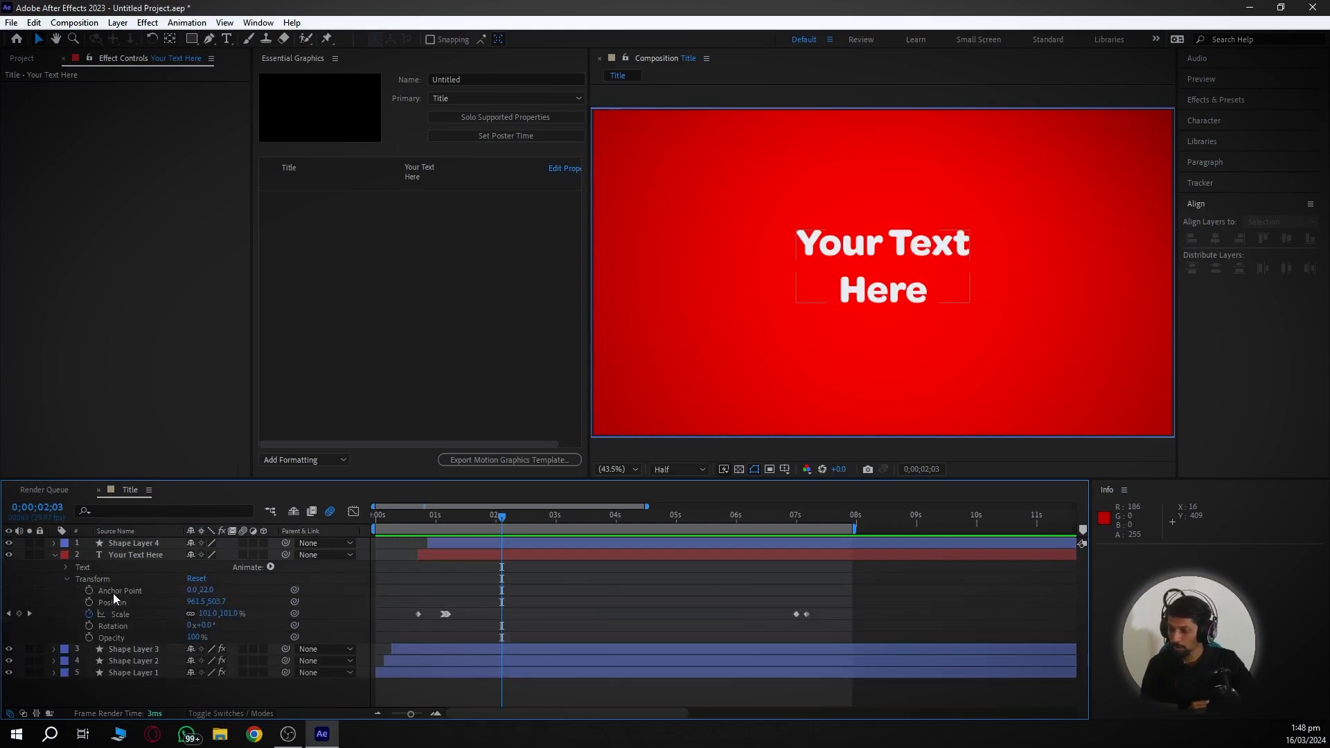
{"action": "left_click_drag", "start_coordinate": [113, 602], "coordinate": [315, 222]}
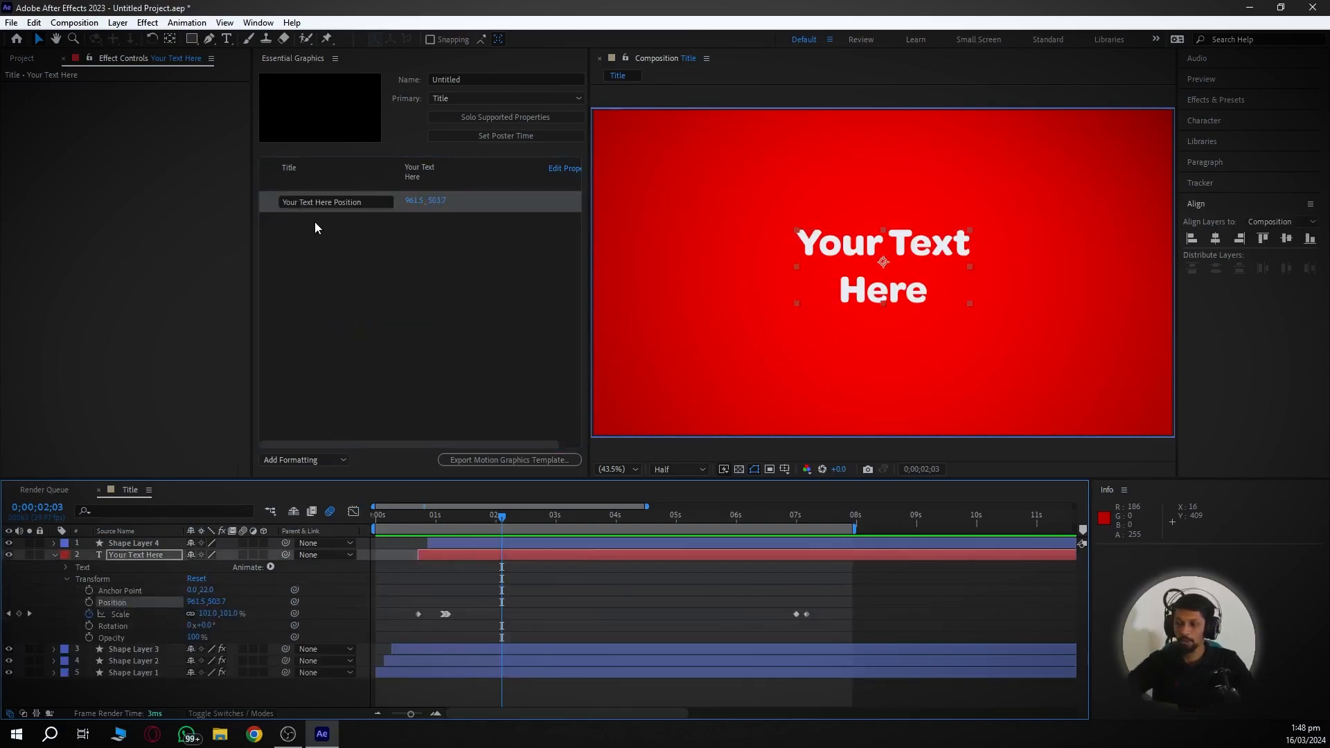
{"action": "left_click", "coordinate": [332, 201]}
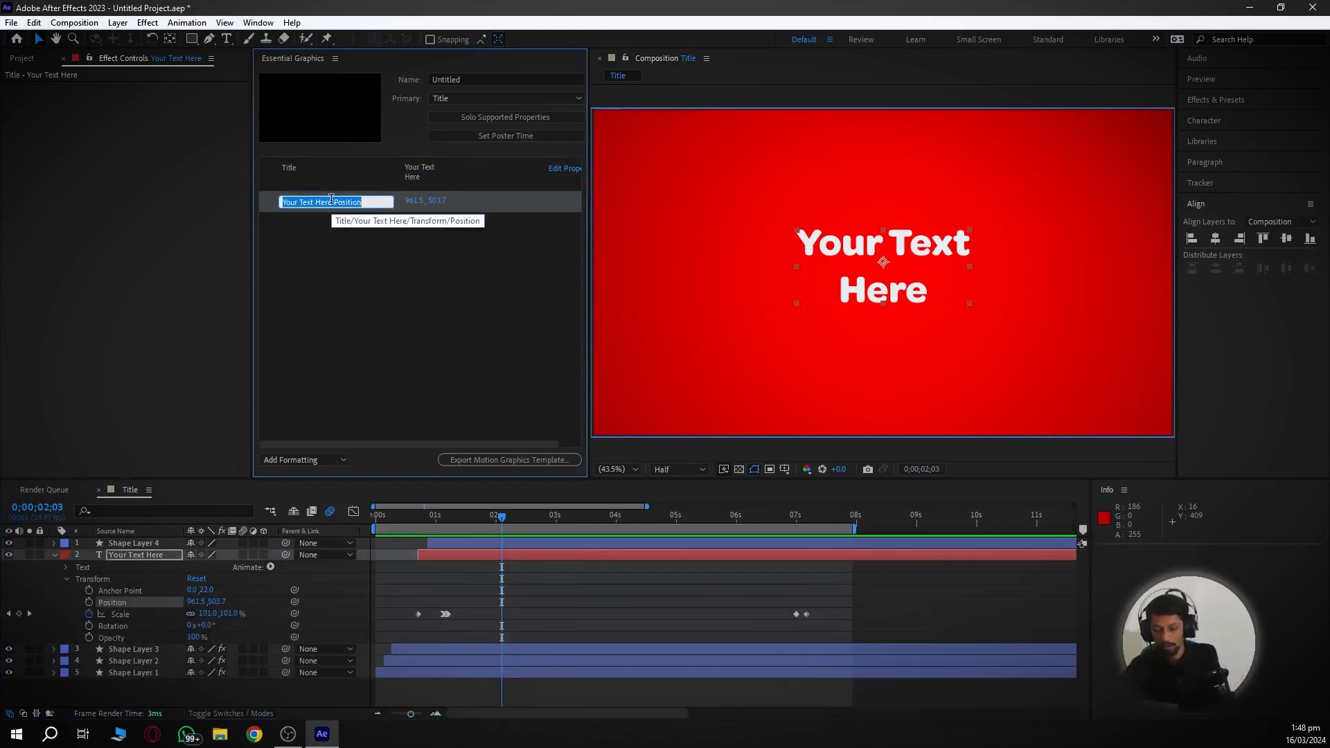
{"action": "type", "text": "Title position"}
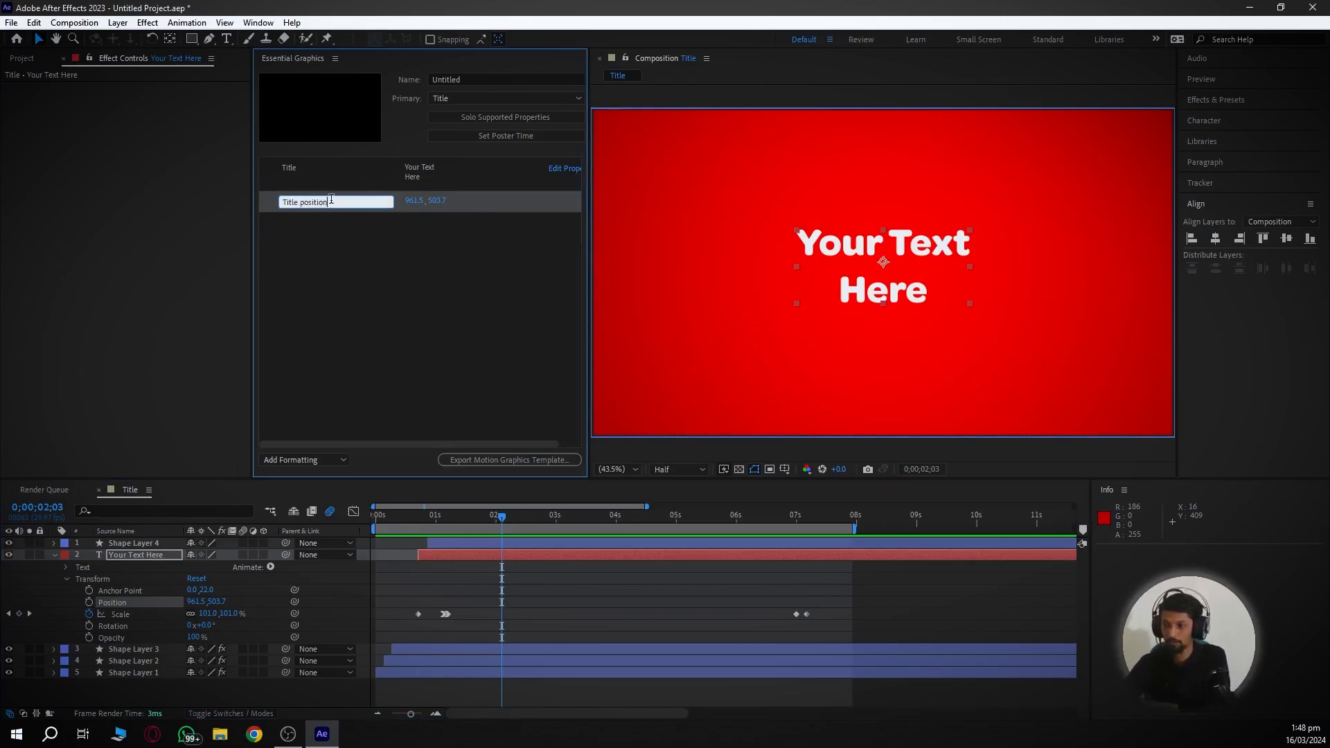
{"action": "key", "text": "Return"}
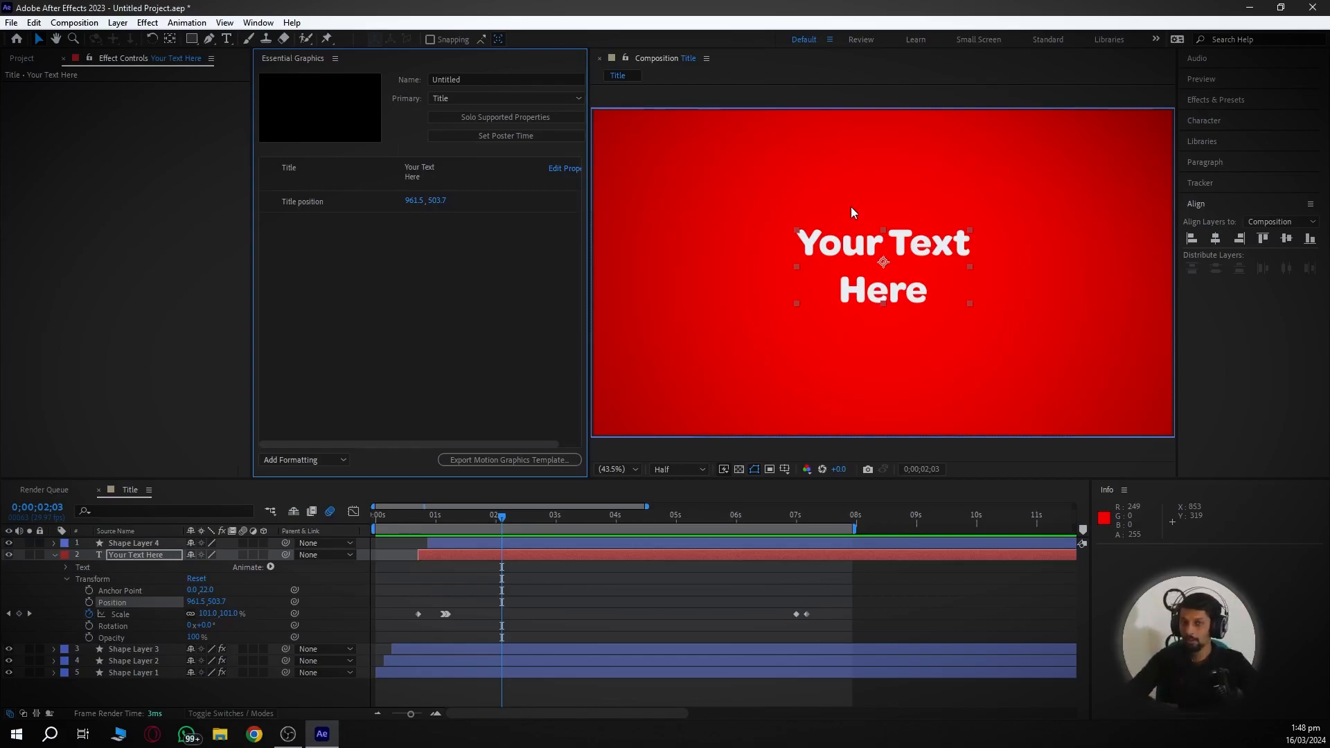
{"action": "left_click", "coordinate": [53, 555]}
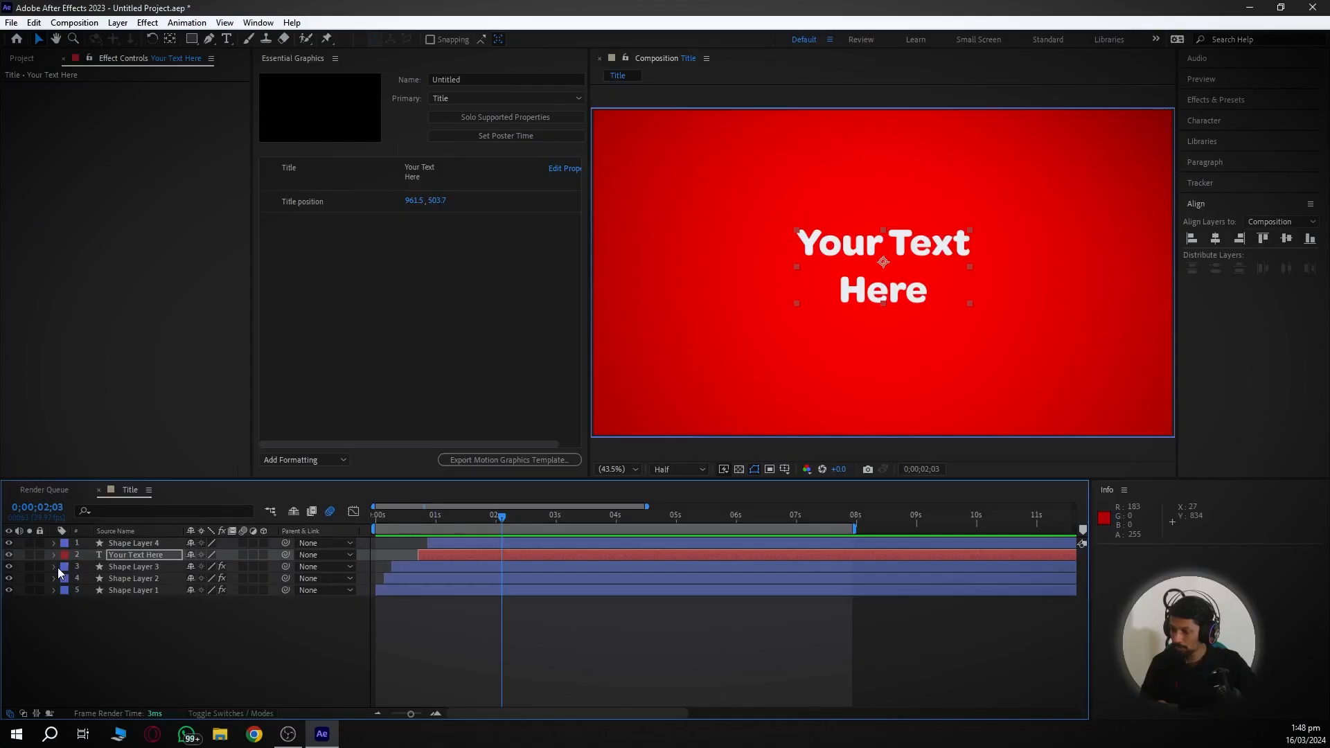
- Expose Shape Layer 3's Rectangle 1 fill colour as a 'Background Color' template control
{"action": "left_click", "coordinate": [54, 566]}
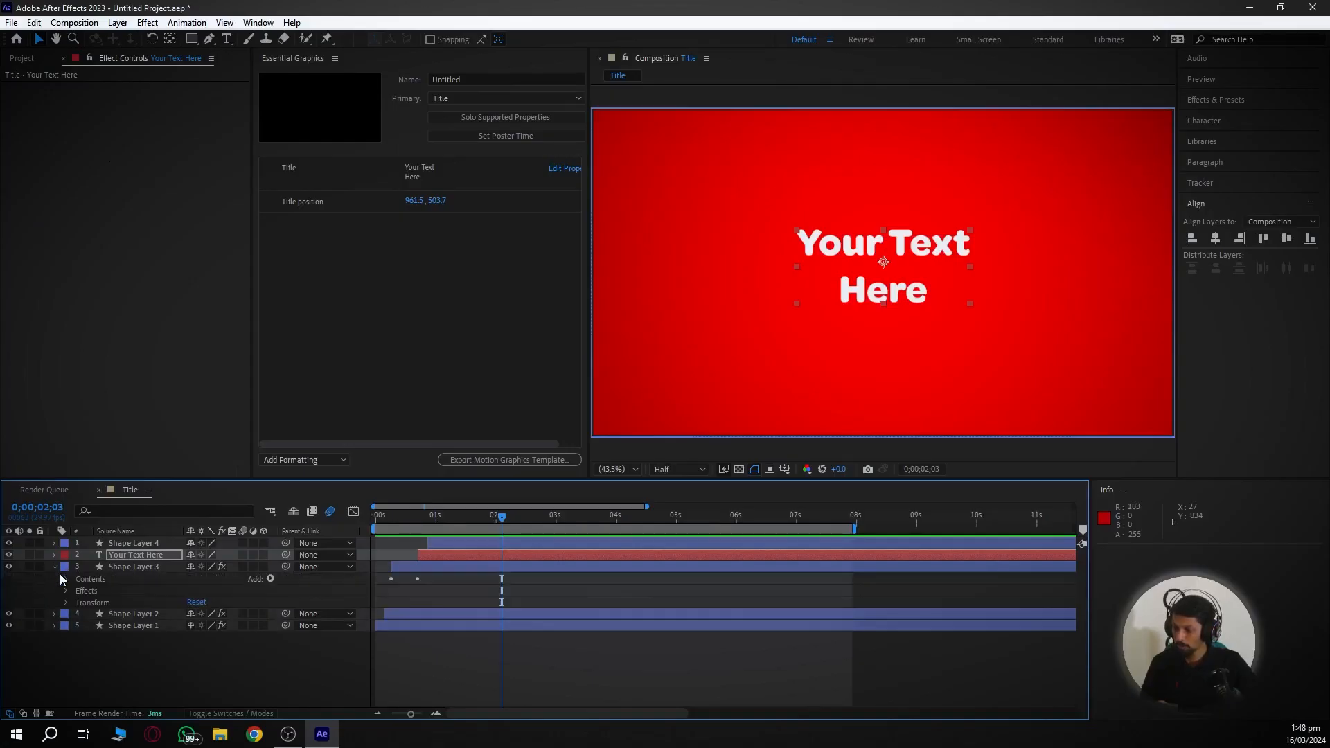
{"action": "left_click", "coordinate": [65, 579]}
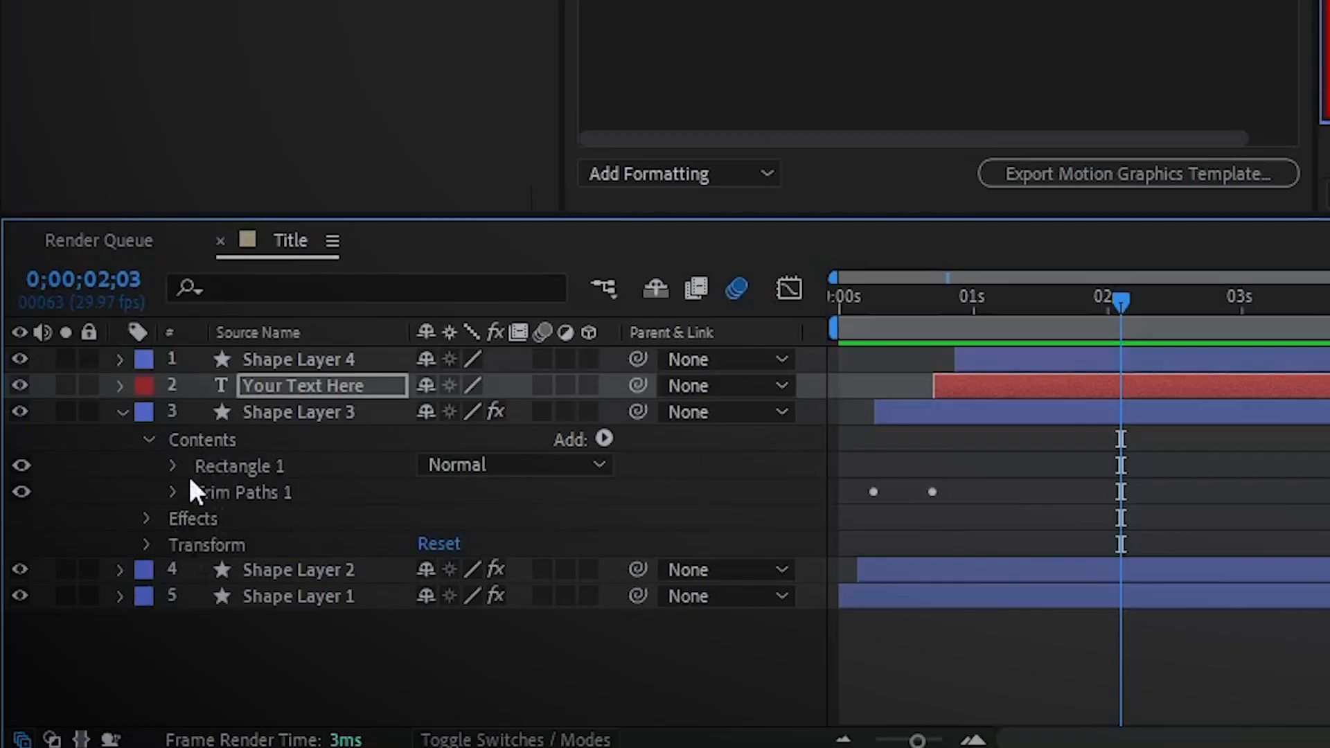
{"action": "left_click", "coordinate": [173, 466]}
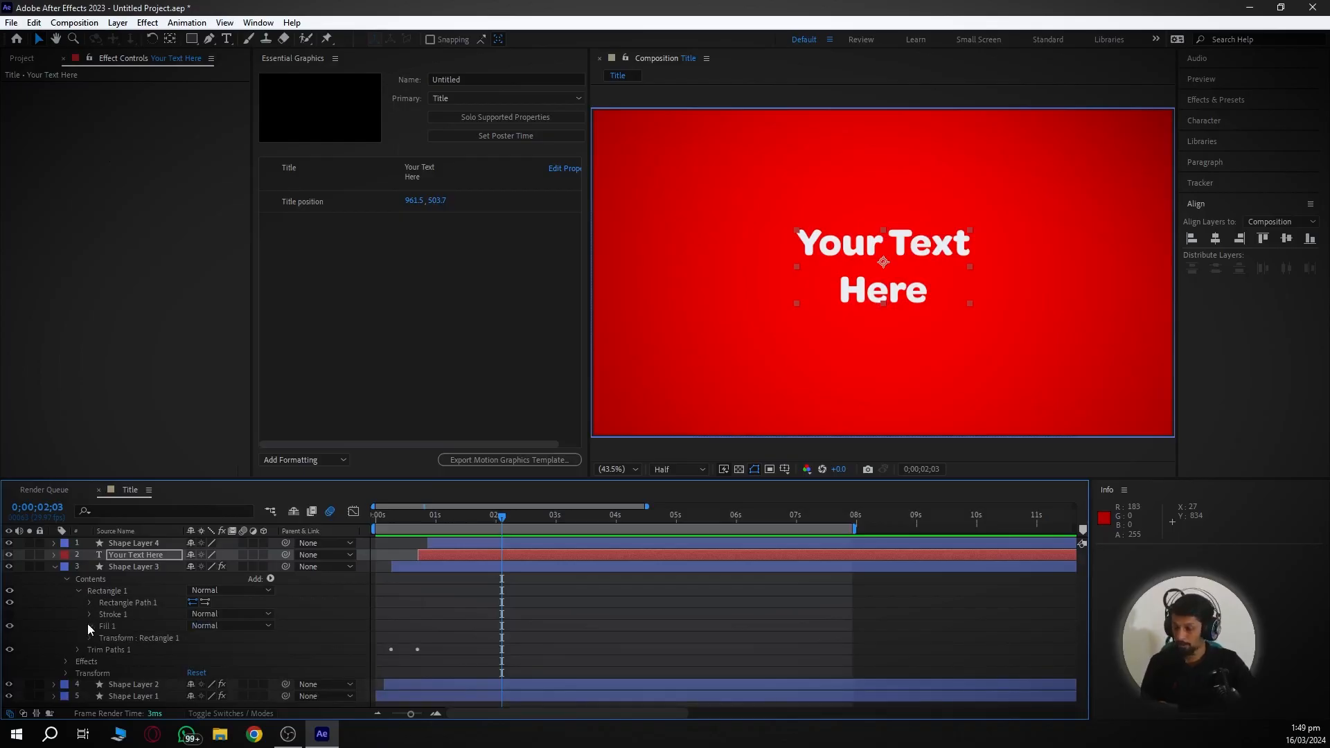
{"action": "left_click", "coordinate": [90, 626]}
{"action": "left_click", "coordinate": [147, 658]}
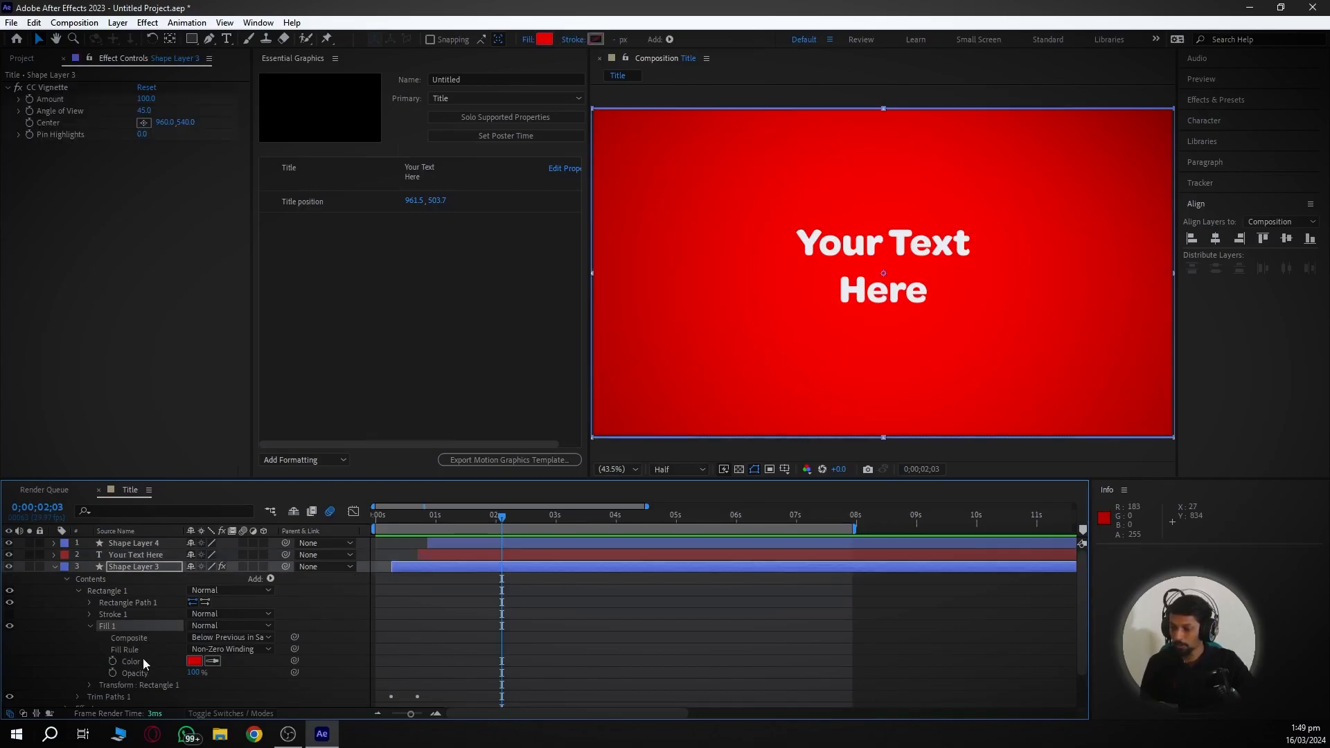
{"action": "left_click_drag", "start_coordinate": [128, 659], "coordinate": [313, 390]}
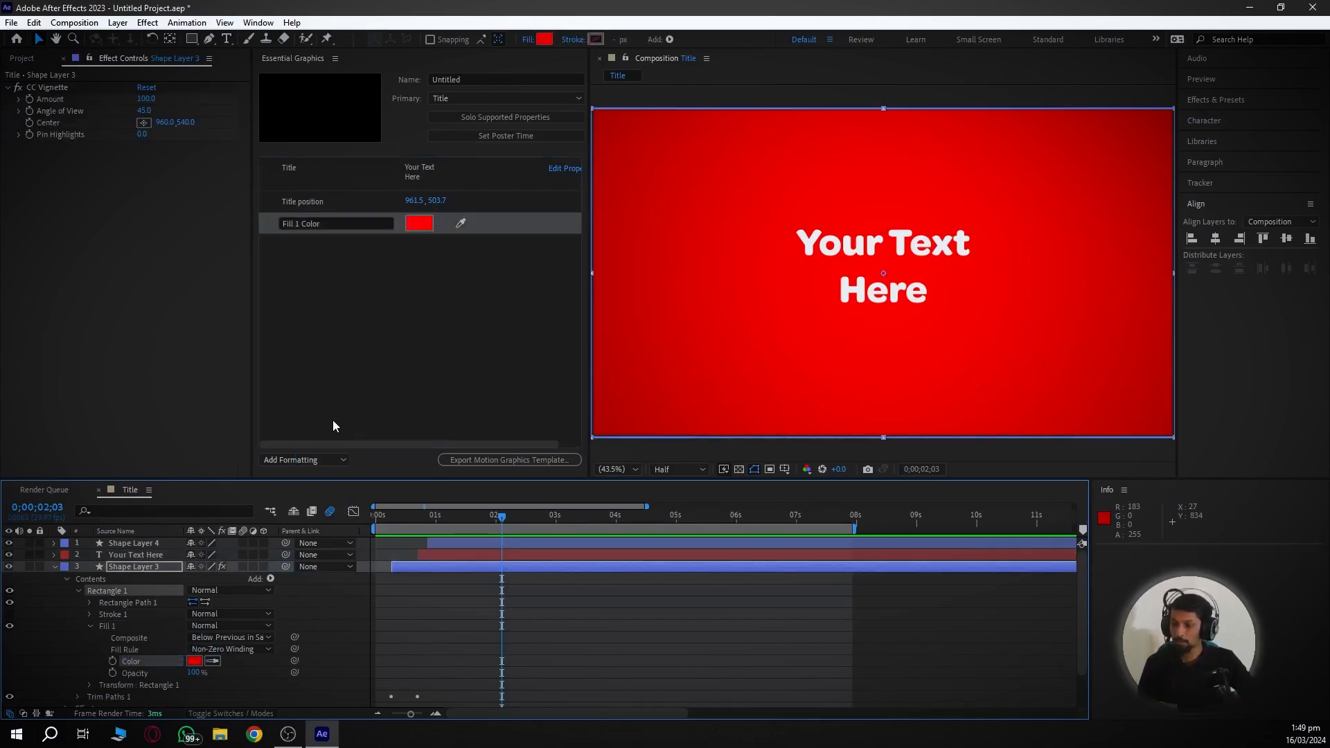
{"action": "left_click", "coordinate": [340, 223]}
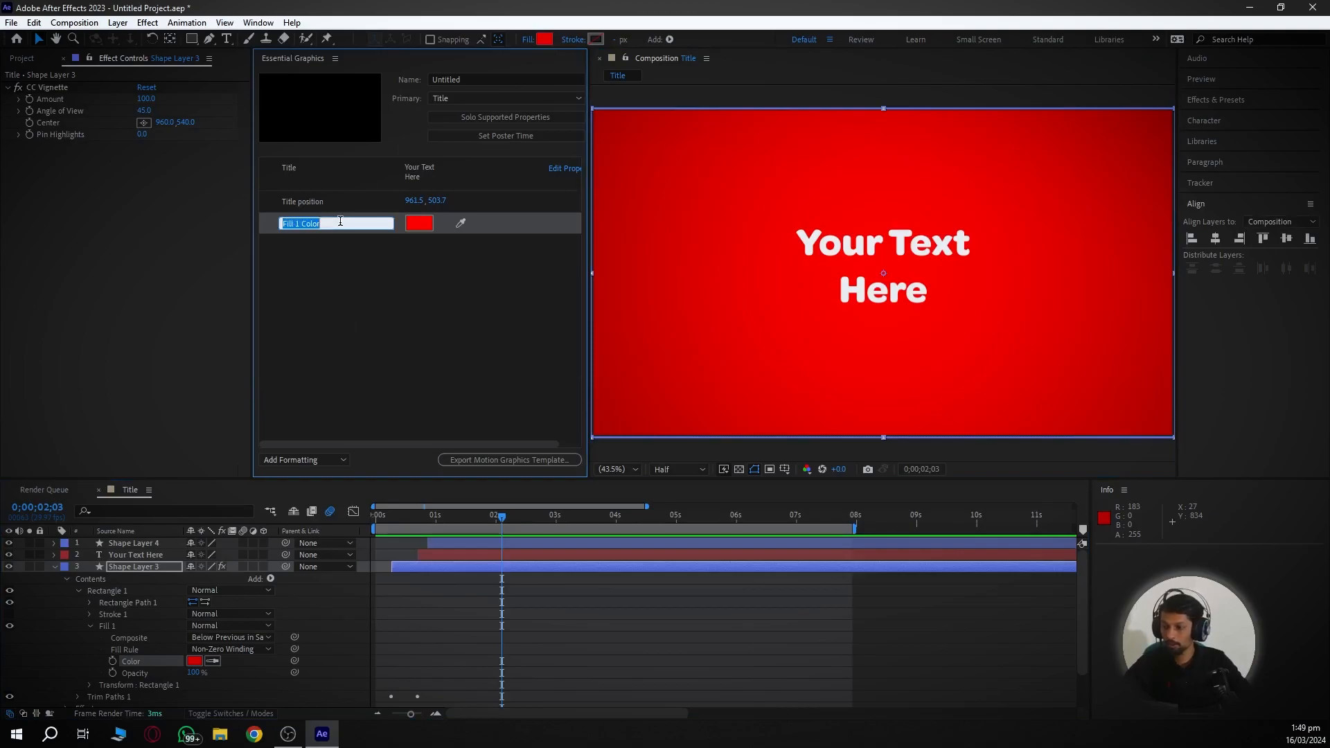
{"action": "type", "text": "Backgroun"}
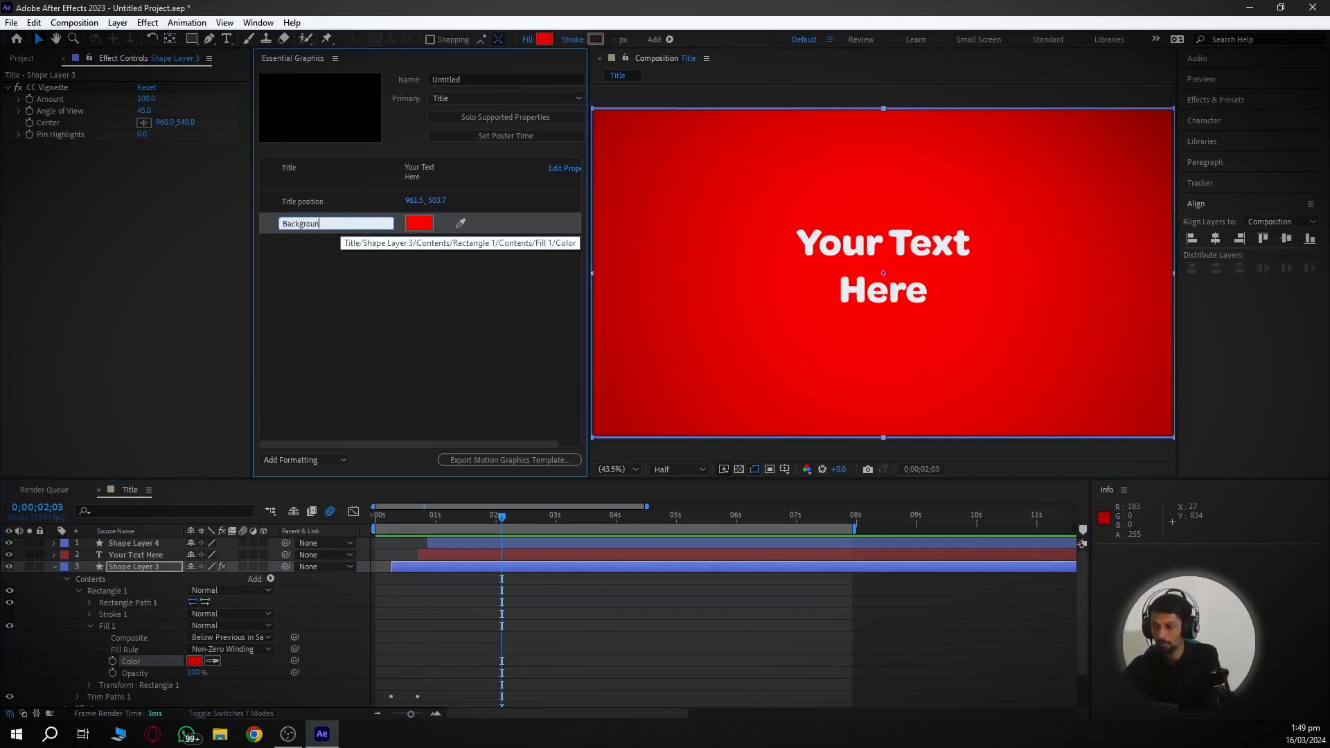
{"action": "type", "text": "d Color"}
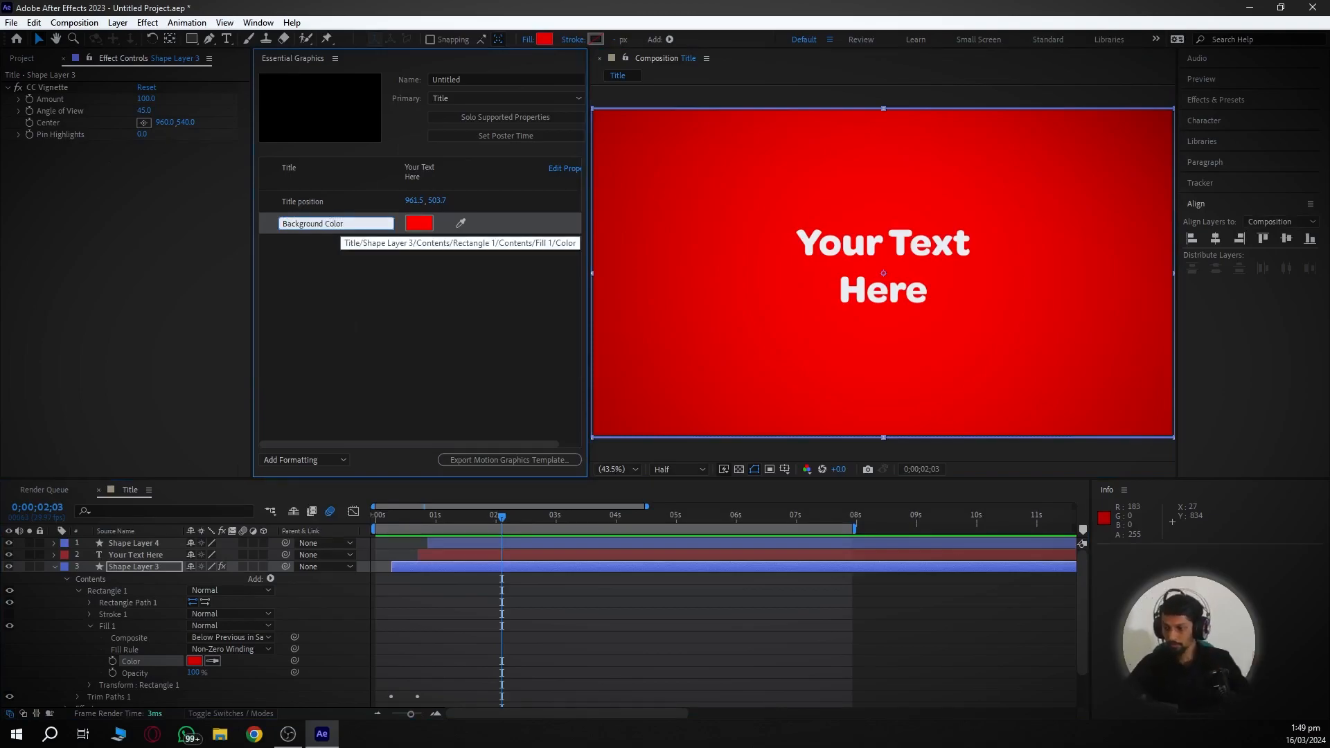
{"action": "left_click", "coordinate": [367, 299]}
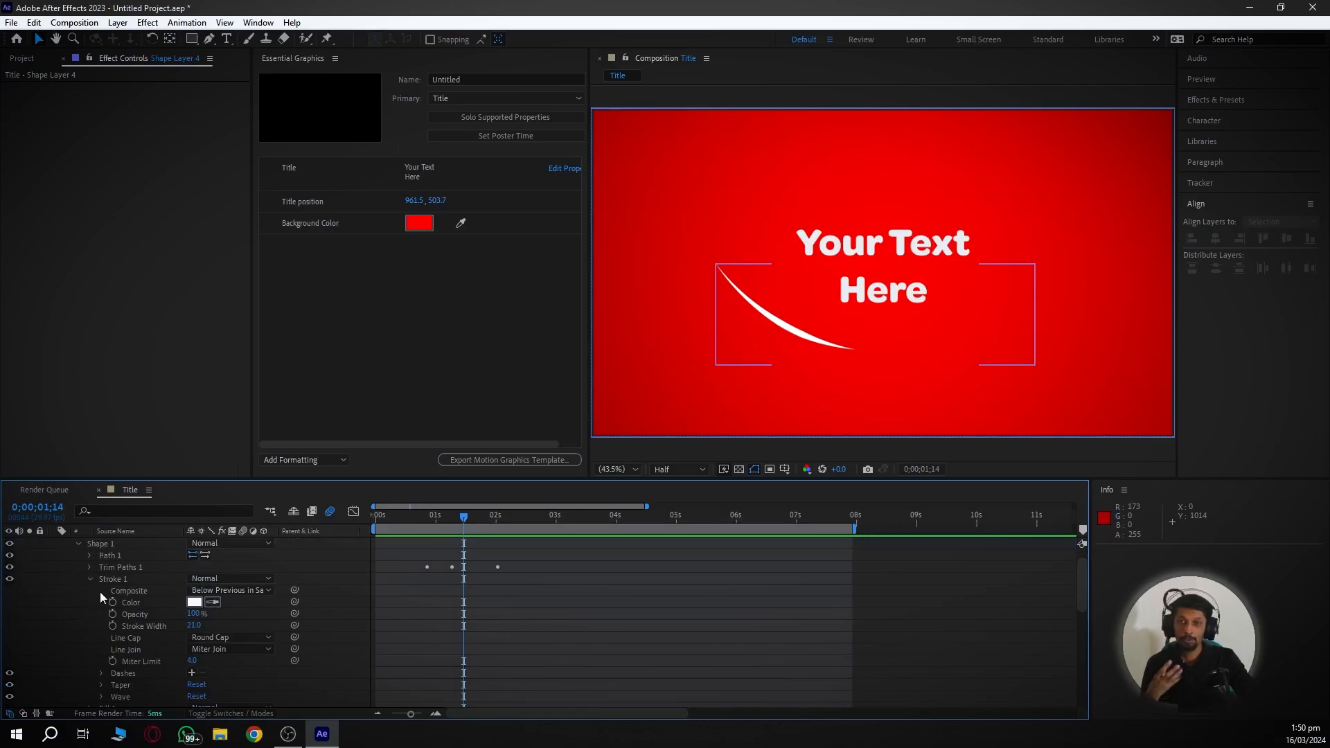
- Add the swoosh line's stroke colour to the template as a 'Line Color' control
{"action": "left_click_drag", "start_coordinate": [132, 603], "coordinate": [424, 333]}
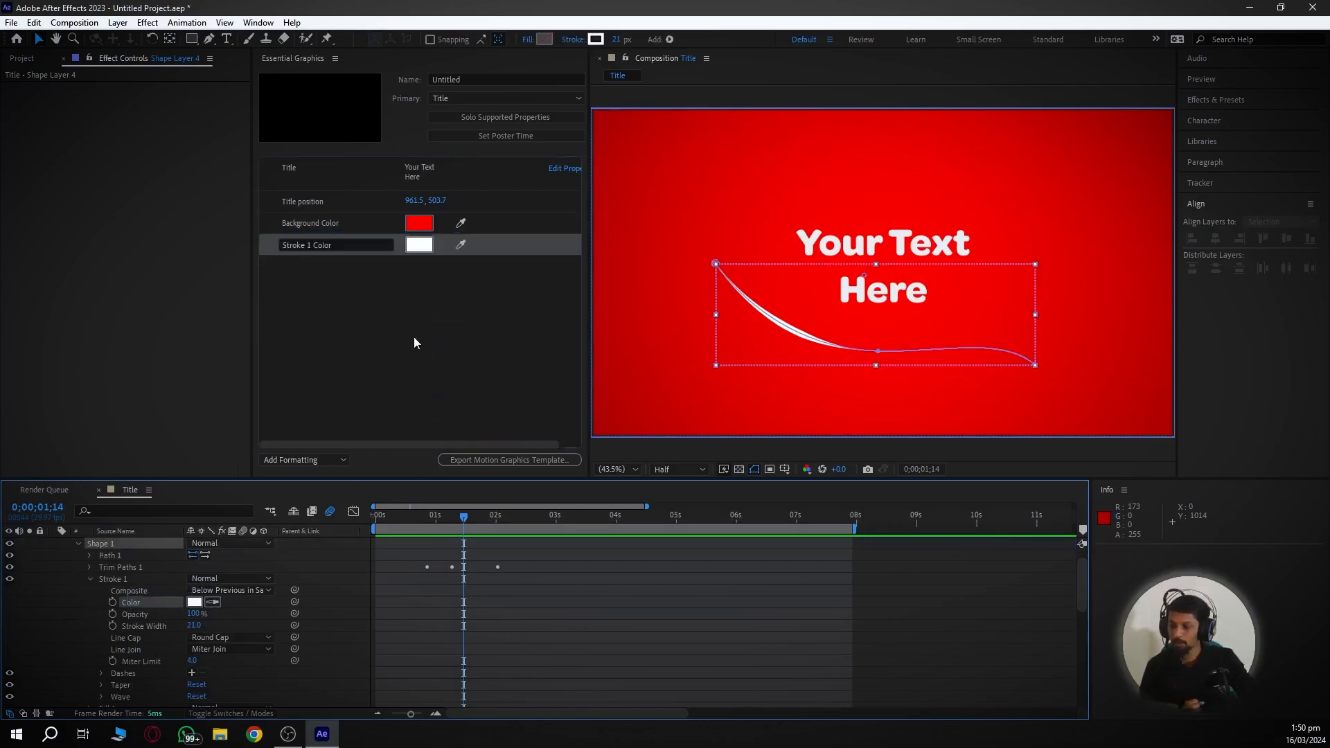
{"action": "left_click", "coordinate": [334, 247]}
{"action": "type", "text": "Line Colo"}
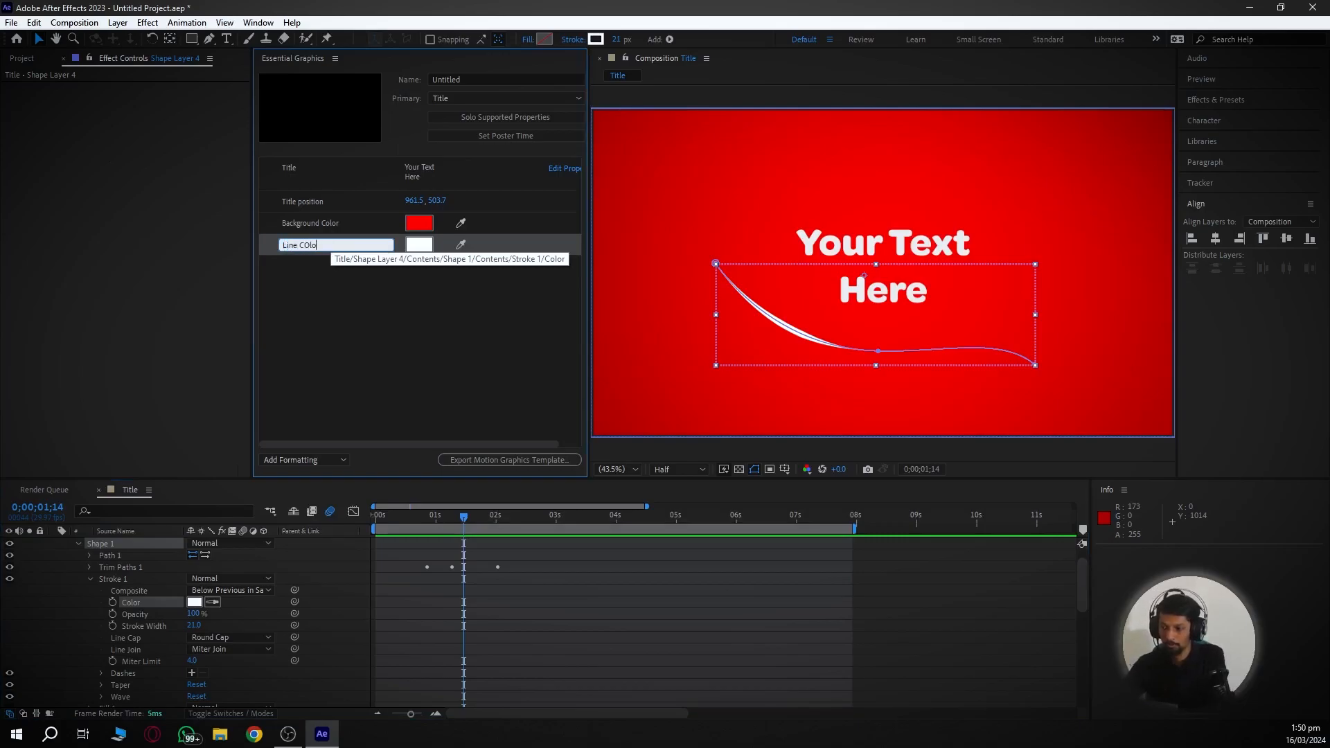
{"action": "type", "text": "r"}
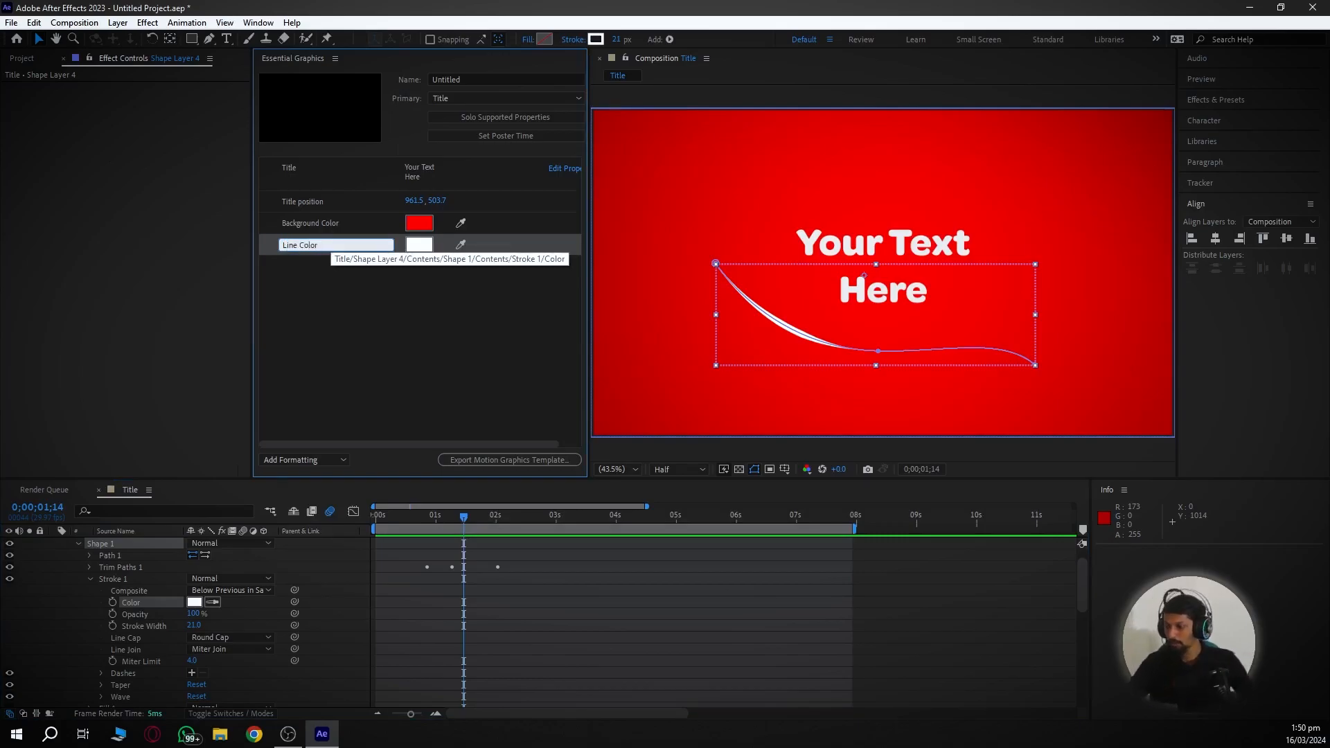
{"action": "key", "text": "Return"}
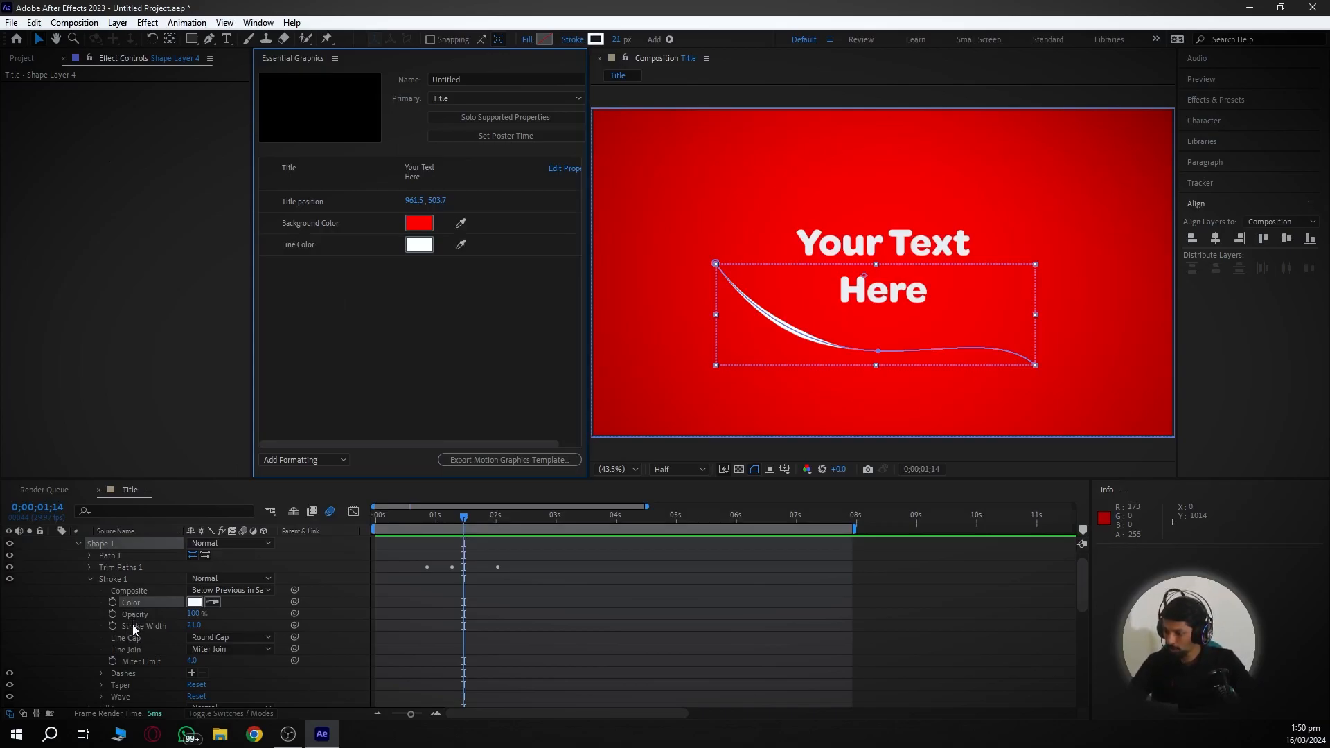
- Add the stroke width (21) to the template as a 'Line Width' control
{"action": "mouse_move", "coordinate": [134, 626]}
{"action": "left_mouse_down"}
{"action": "mouse_move", "coordinate": [305, 454]}
{"action": "mouse_move", "coordinate": [315, 383]}
{"action": "left_mouse_up"}
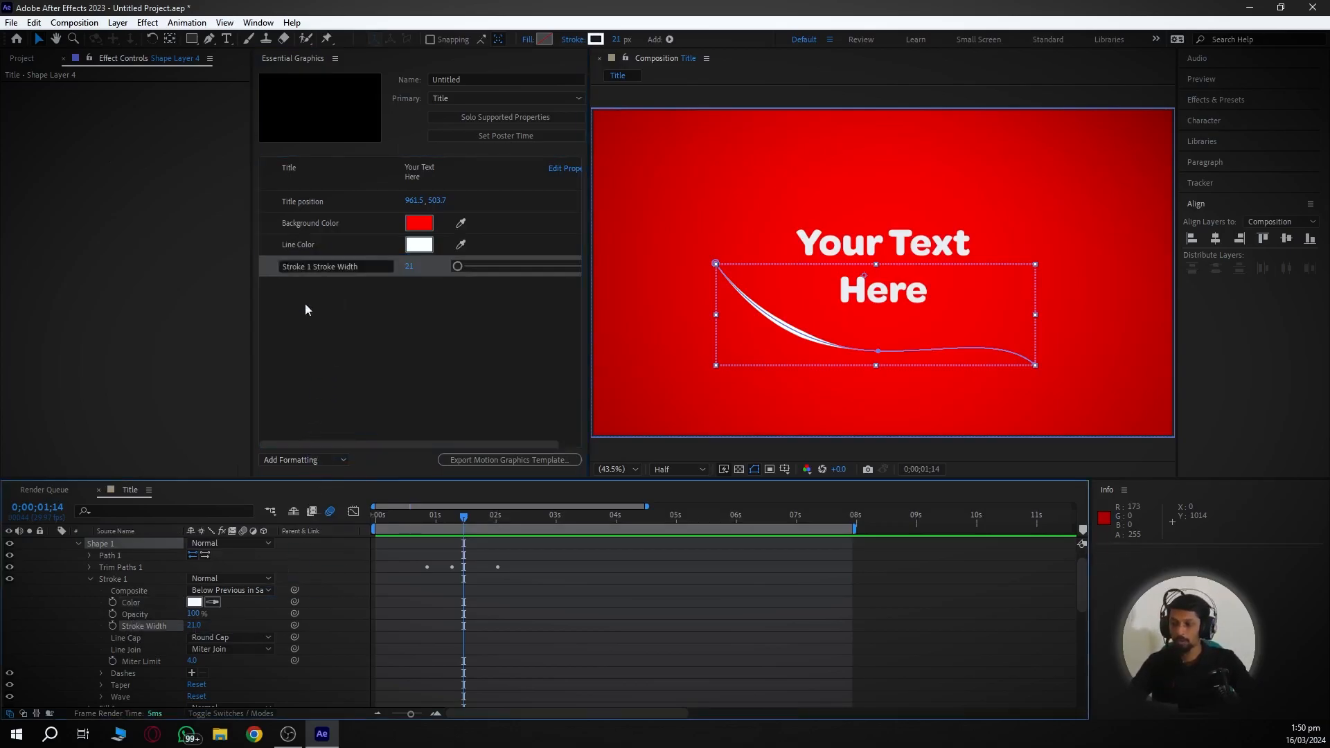
{"action": "triple_click", "coordinate": [292, 266]}
{"action": "type", "text": "Li"}
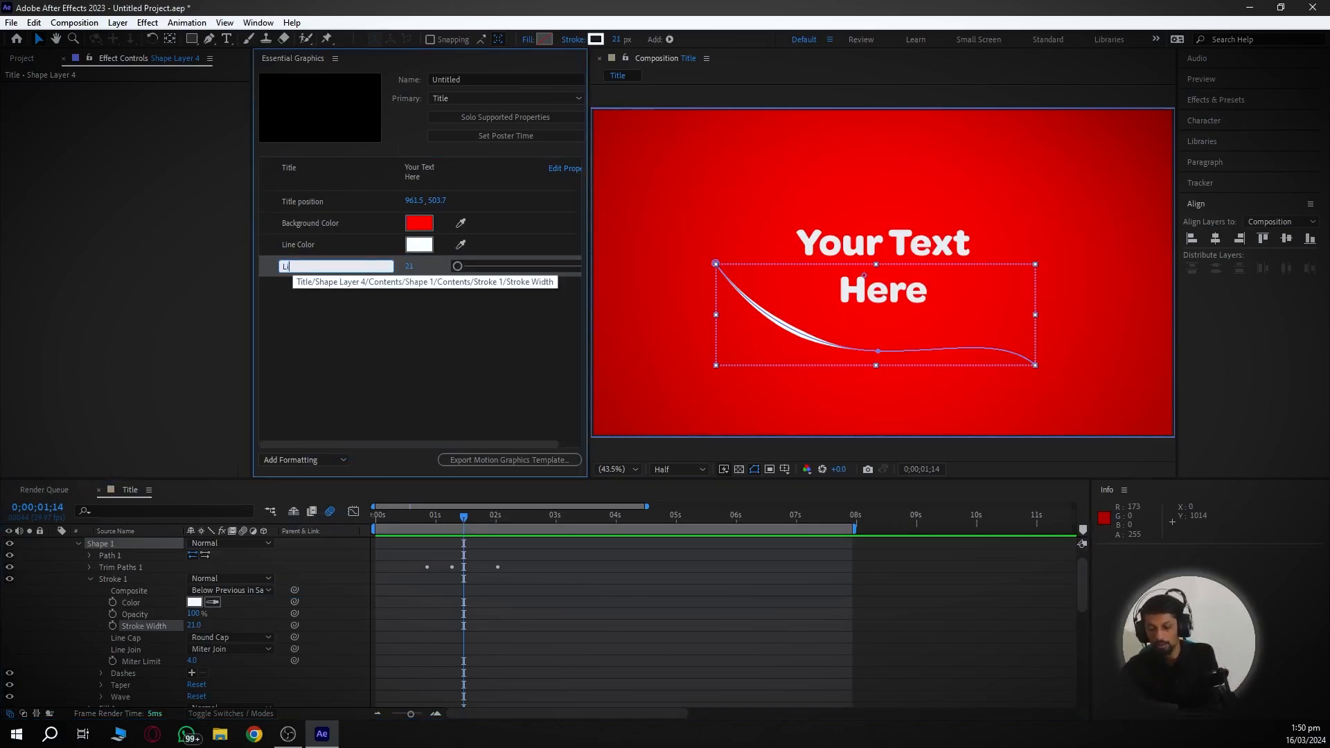
{"action": "type", "text": "ne Width"}
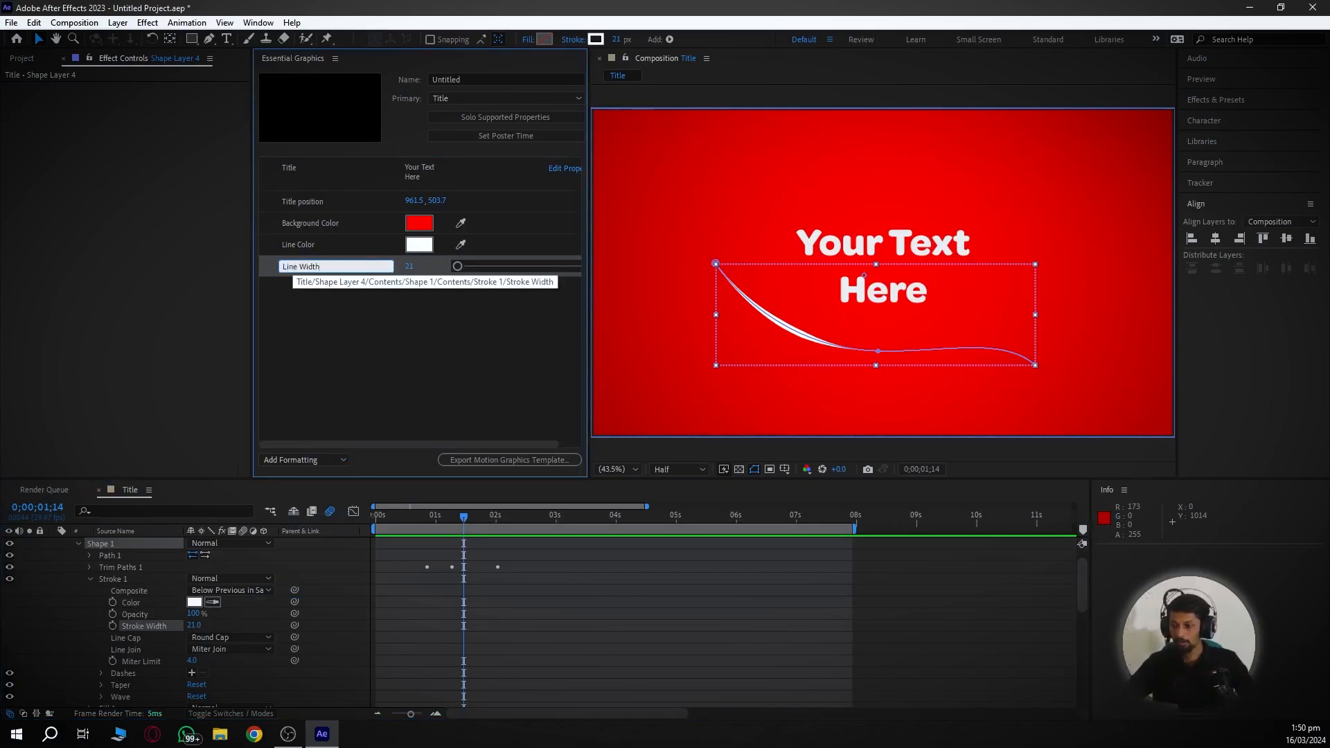
{"action": "left_click", "coordinate": [339, 341]}
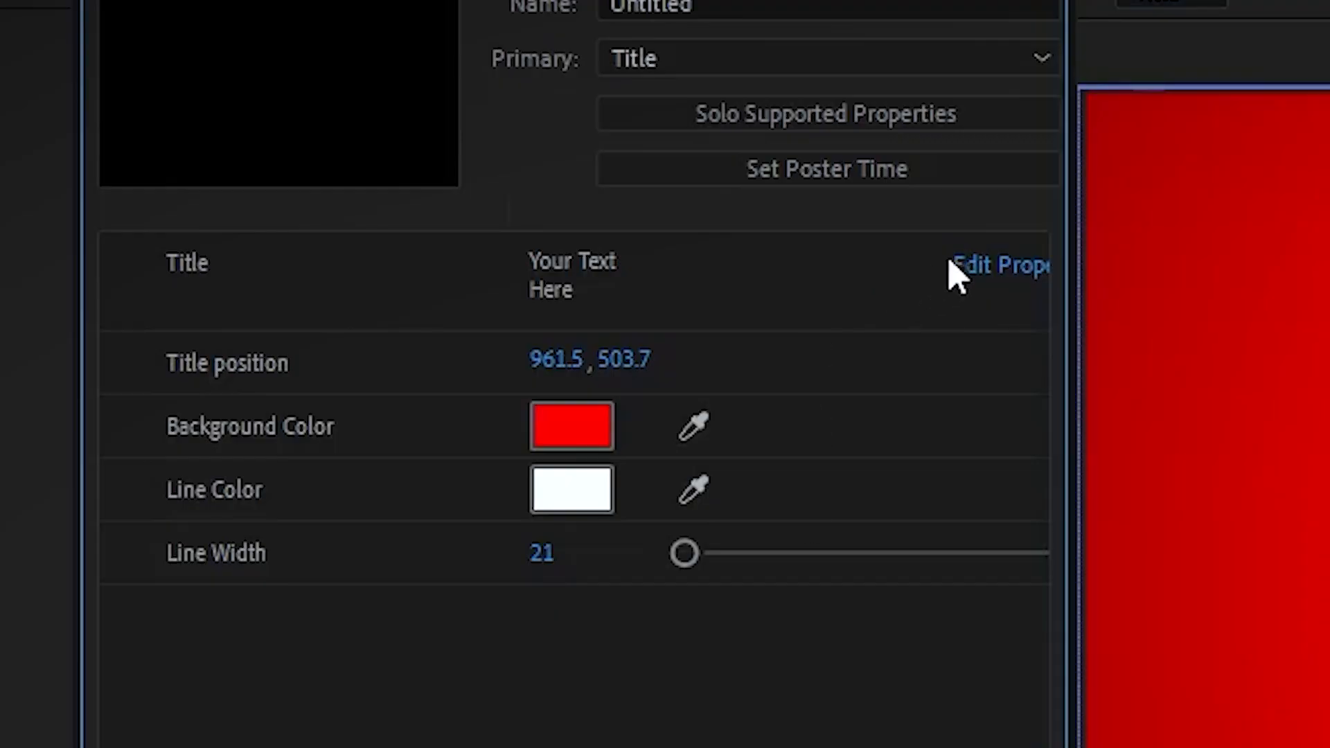
- Enable custom font selection and font size adjustment for the Title text control
{"action": "left_click", "coordinate": [552, 169]}
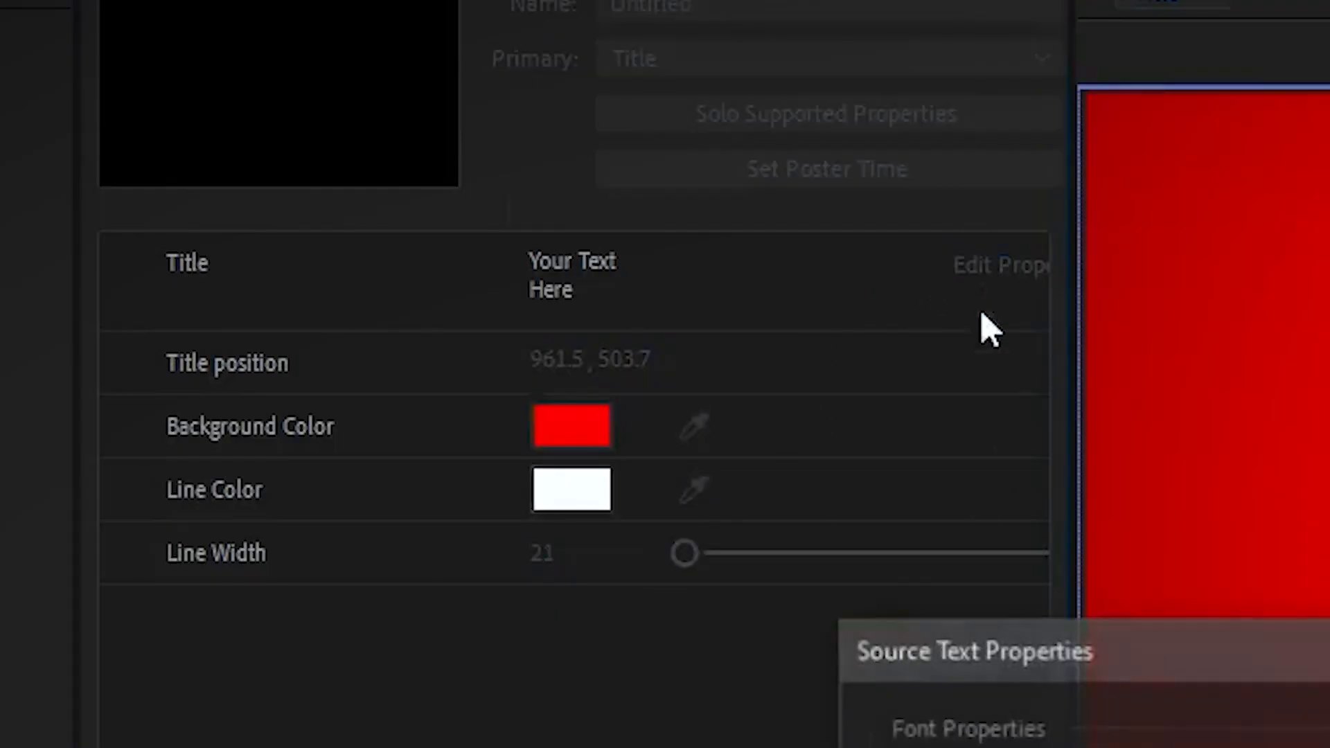
{"action": "left_click", "coordinate": [338, 285]}
{"action": "left_click", "coordinate": [341, 343]}
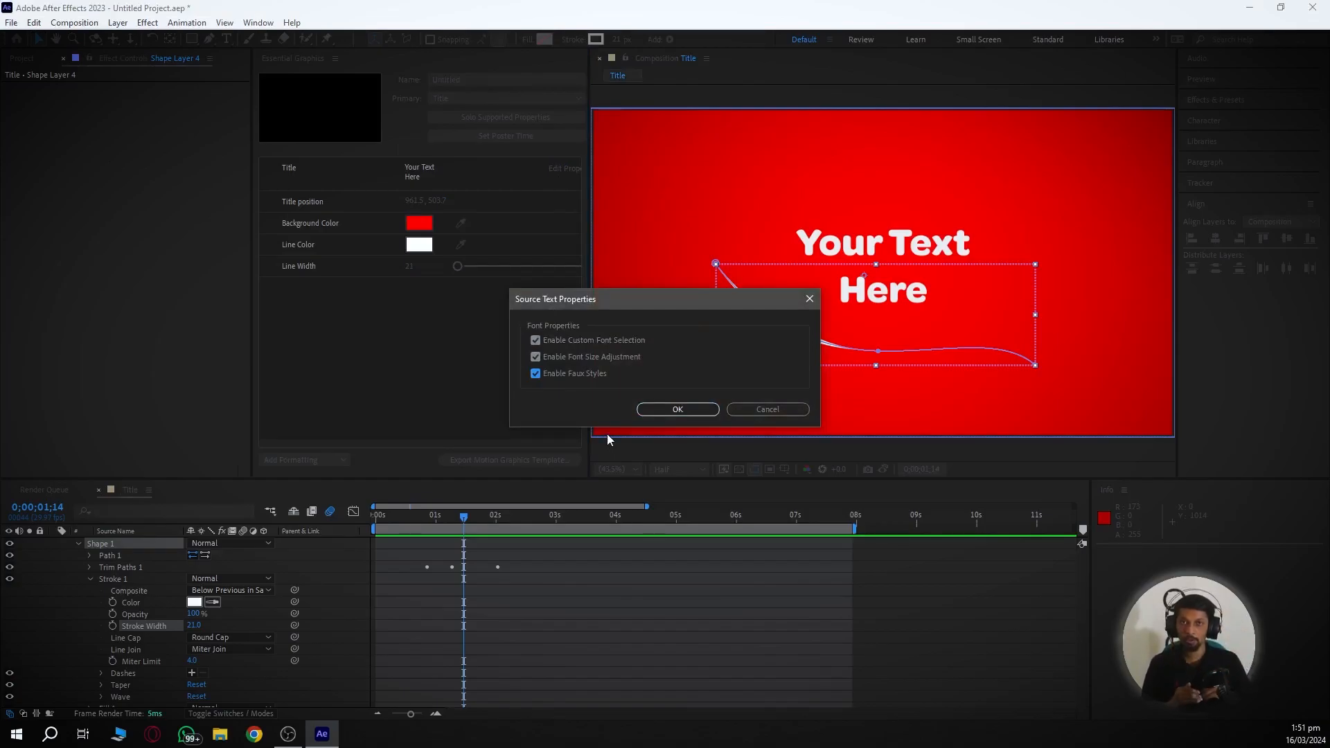
{"action": "left_click", "coordinate": [677, 408]}
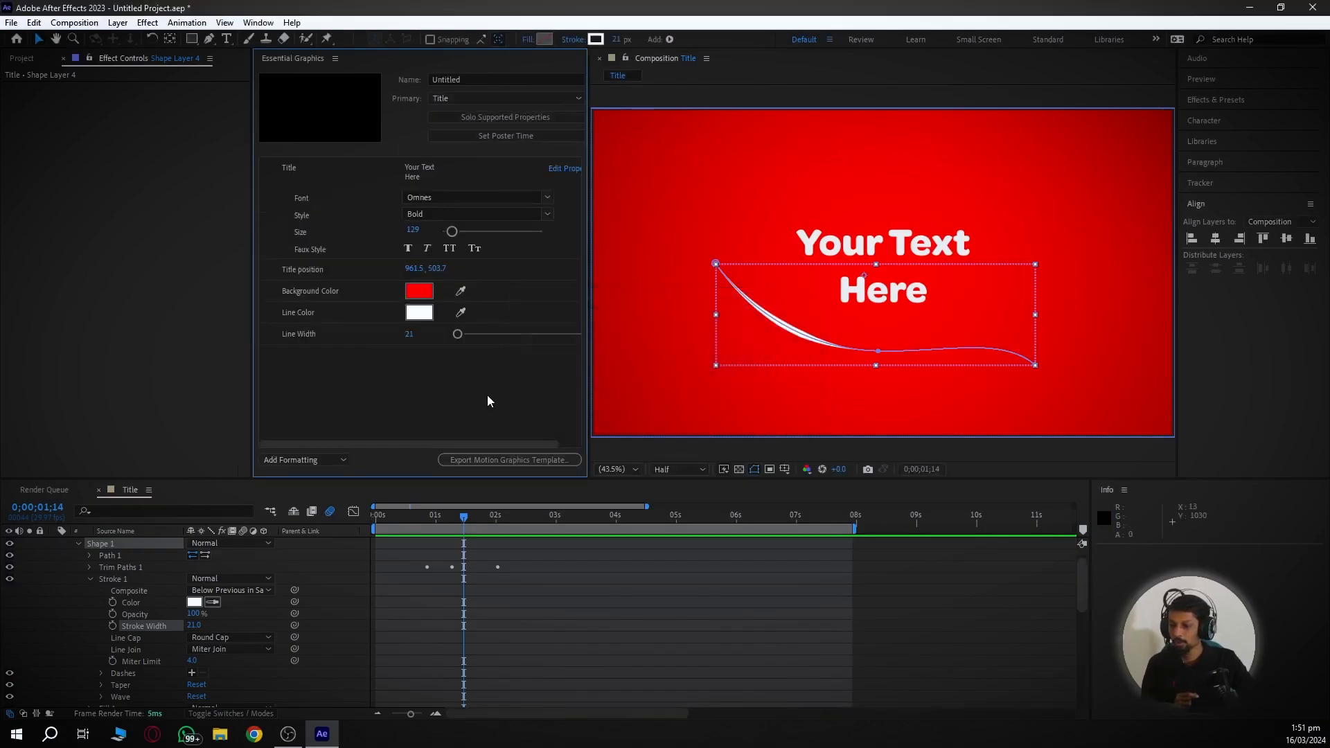
- Save the After Effects project in the After effects render folder before exporting
{"action": "left_click", "coordinate": [501, 459]}
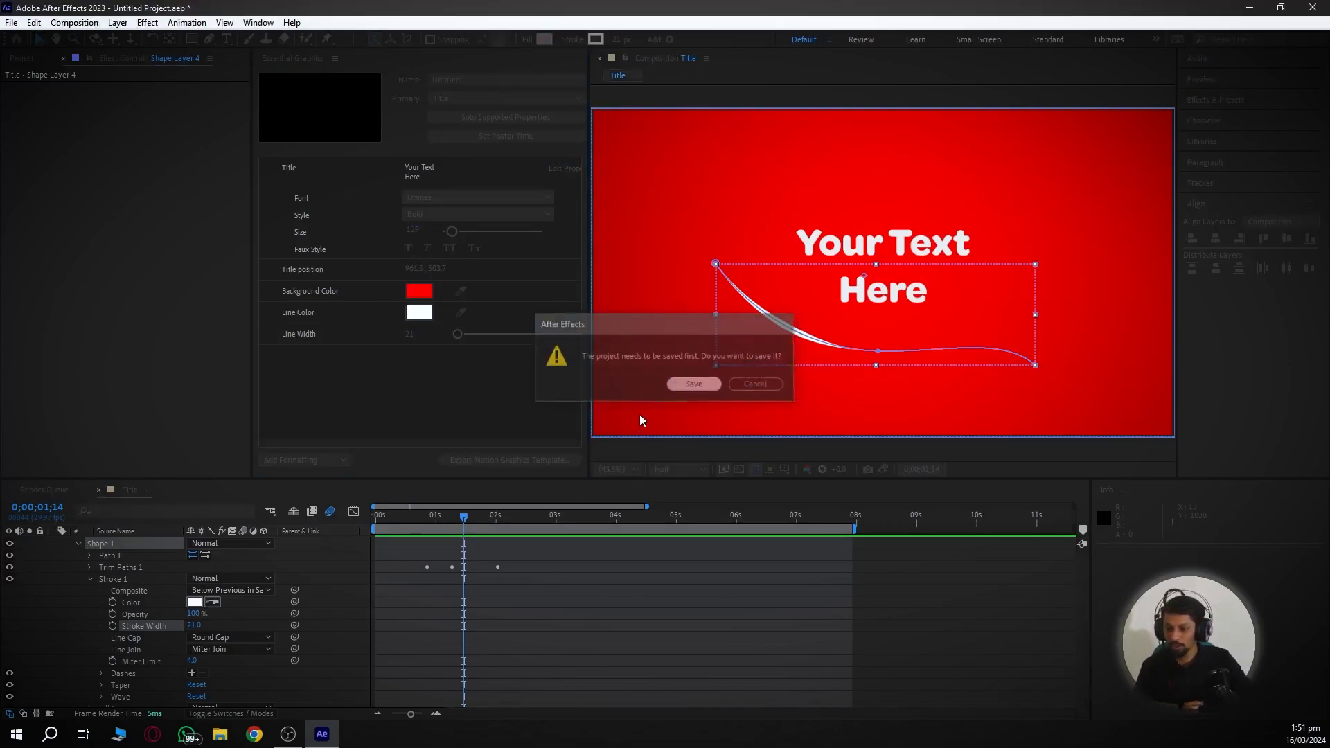
{"action": "left_click", "coordinate": [694, 384]}
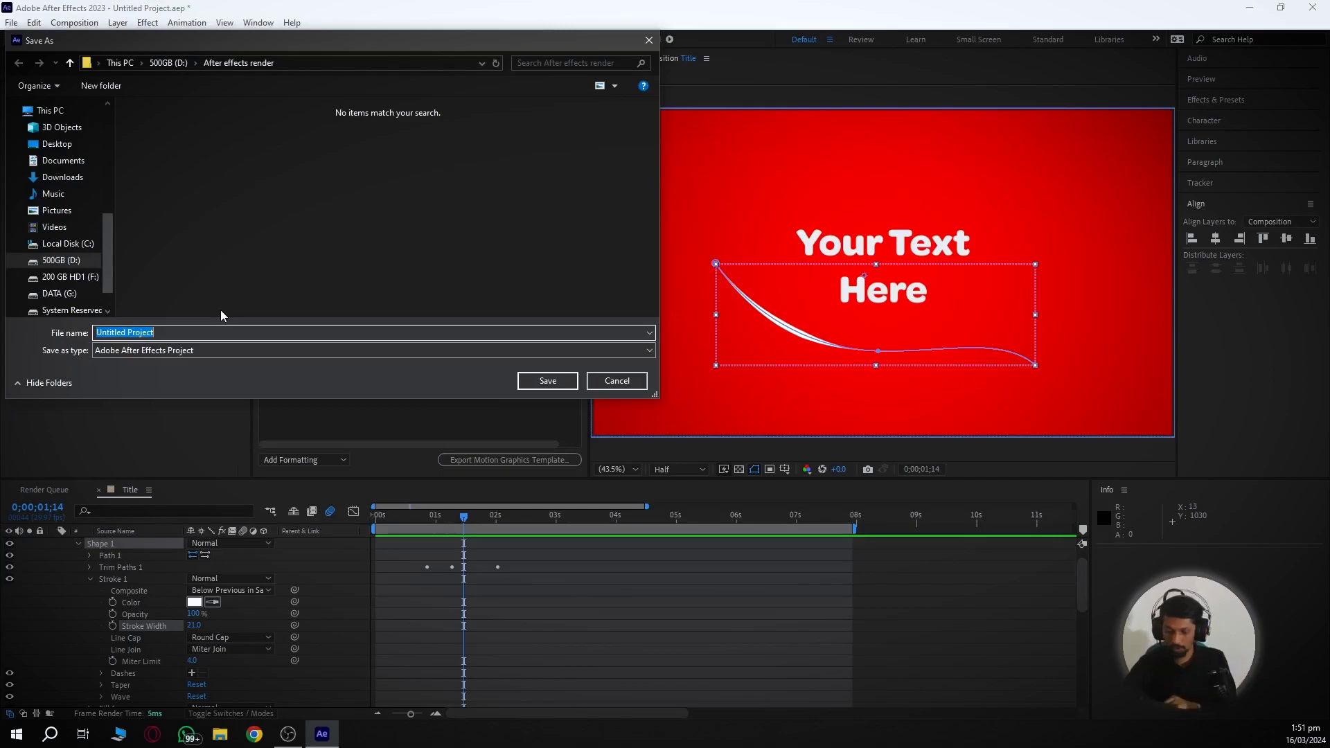
{"action": "left_click", "coordinate": [548, 381]}
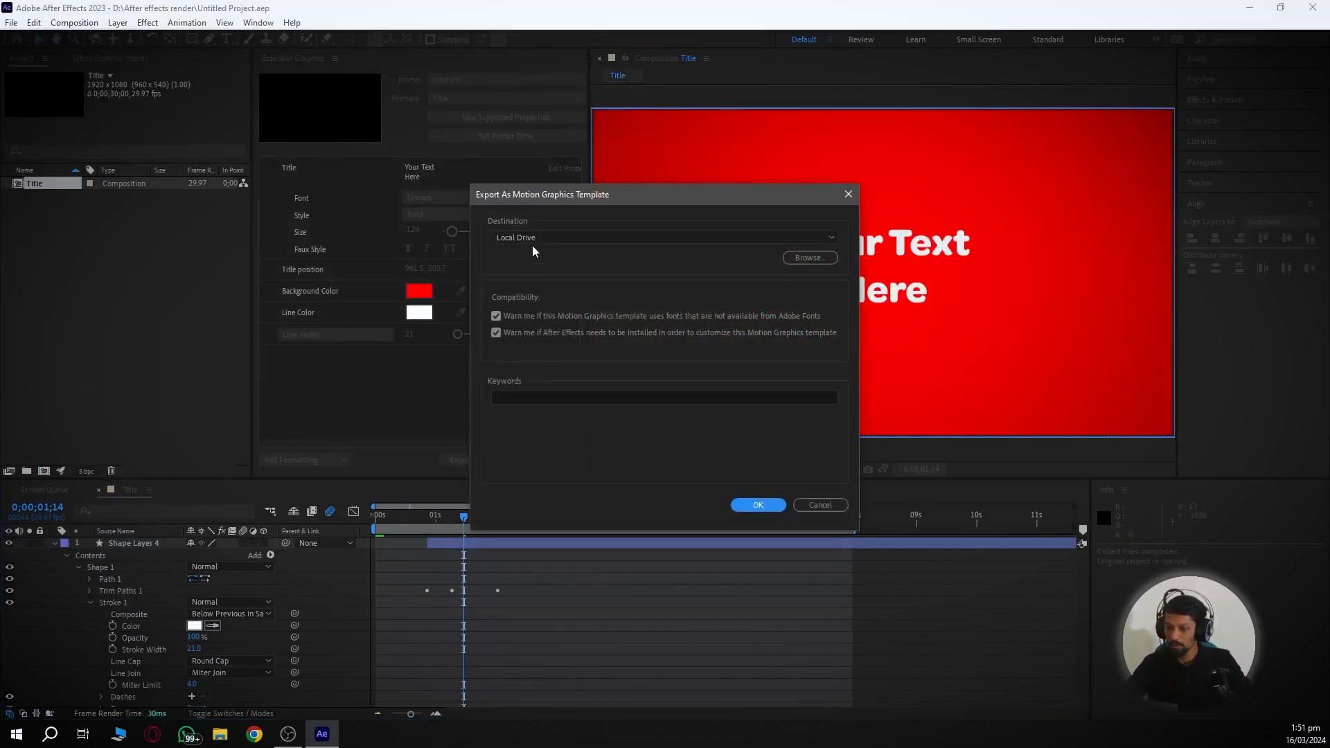
- Target the template export to Local Drive as D:\After effects render\Title 1.mogrt
{"action": "left_click", "coordinate": [537, 241]}
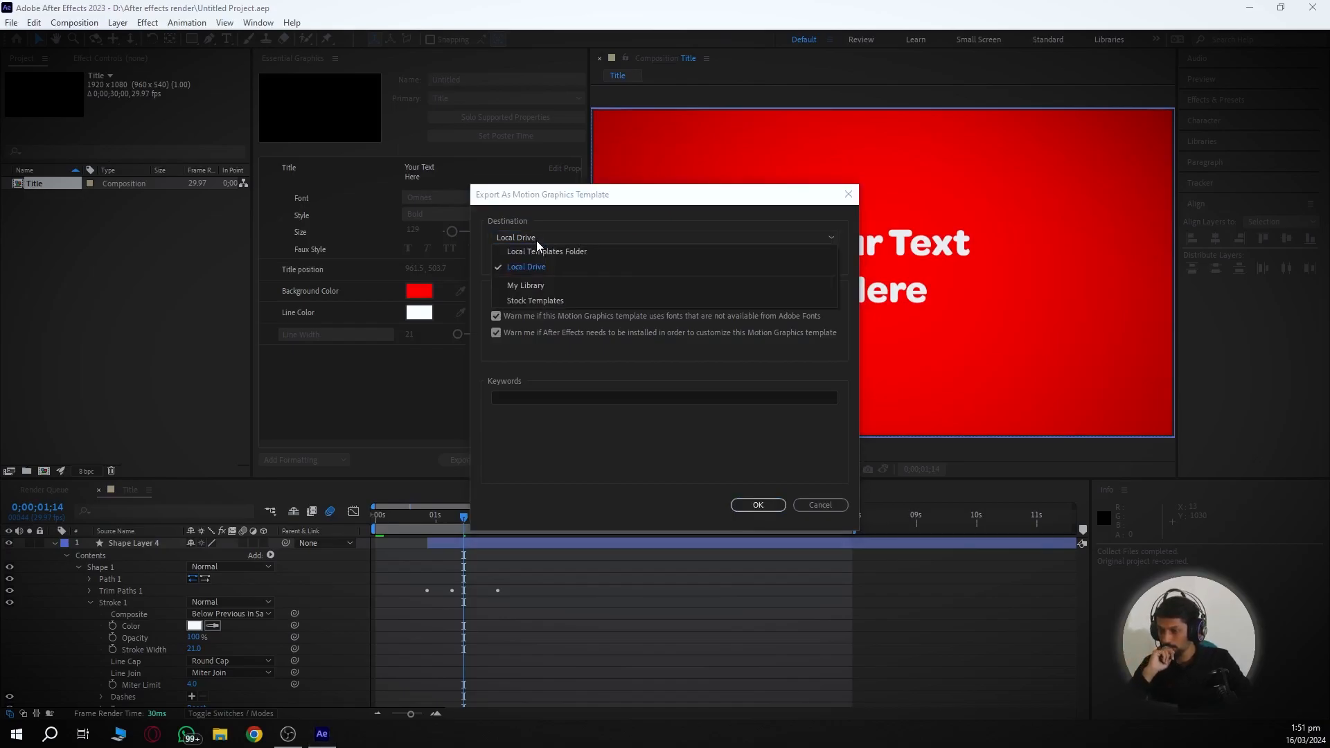
{"action": "left_click", "coordinate": [526, 266]}
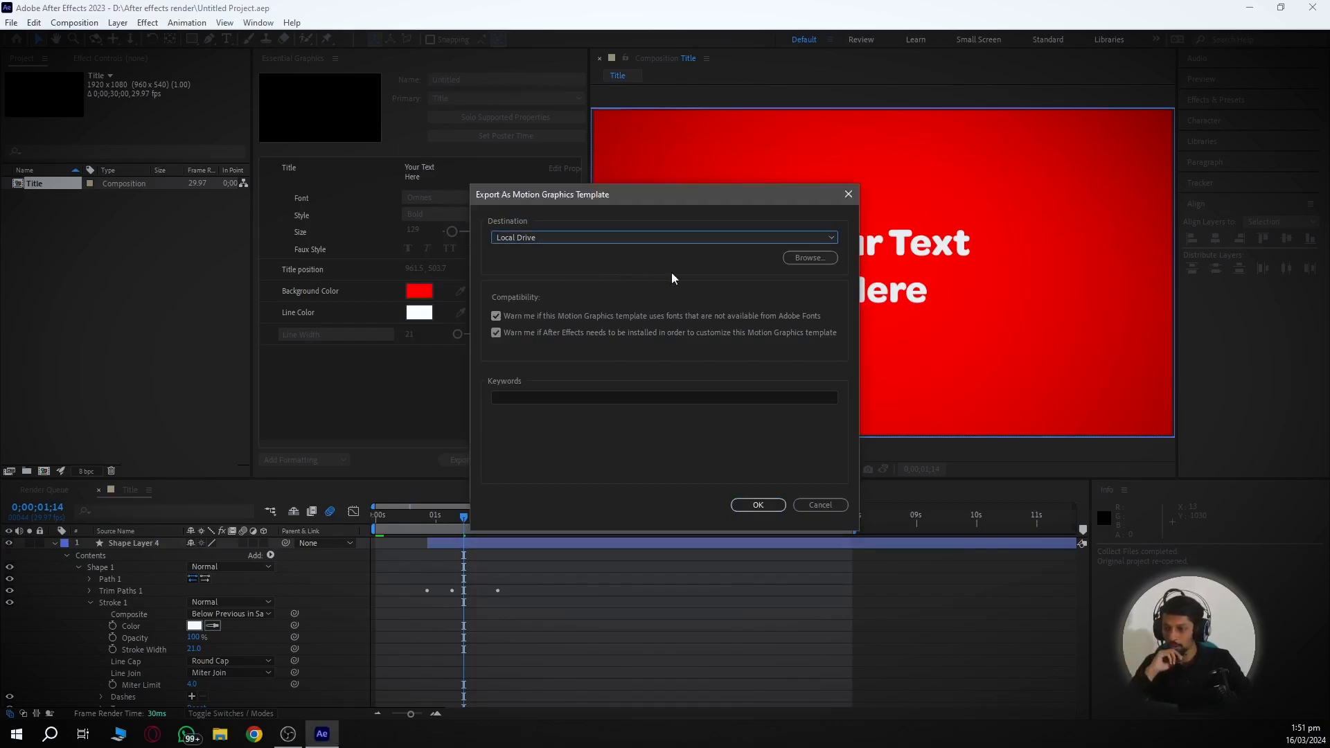
{"action": "left_click", "coordinate": [809, 257]}
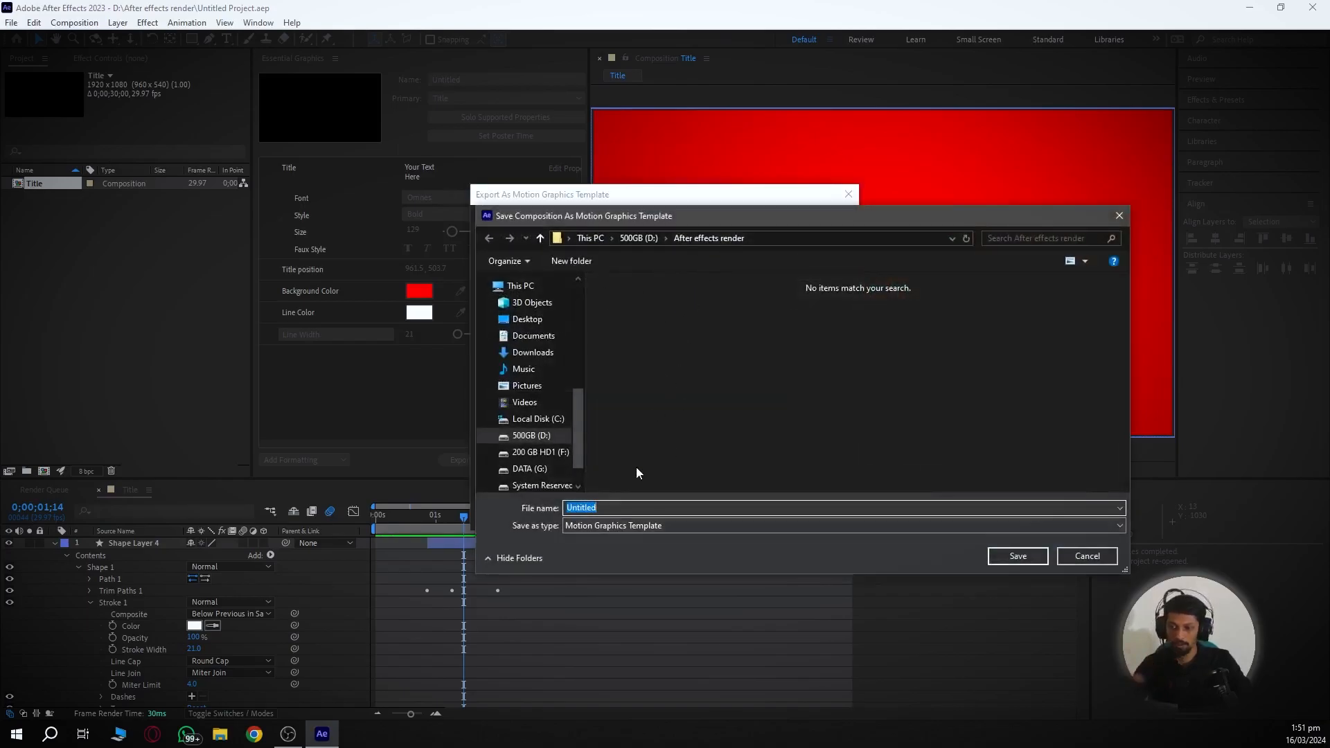
{"action": "type", "text": "Title"}
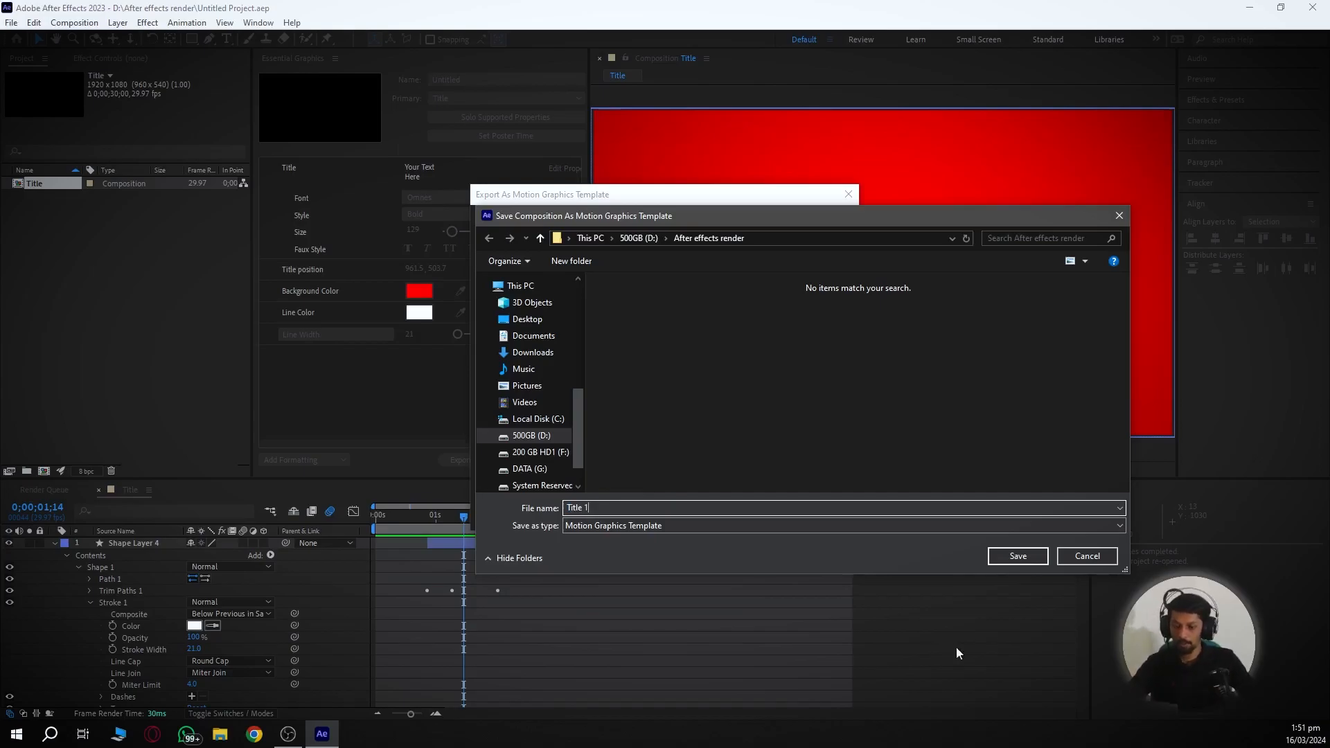
{"action": "left_click", "coordinate": [1016, 555]}
{"action": "left_click", "coordinate": [604, 393]}
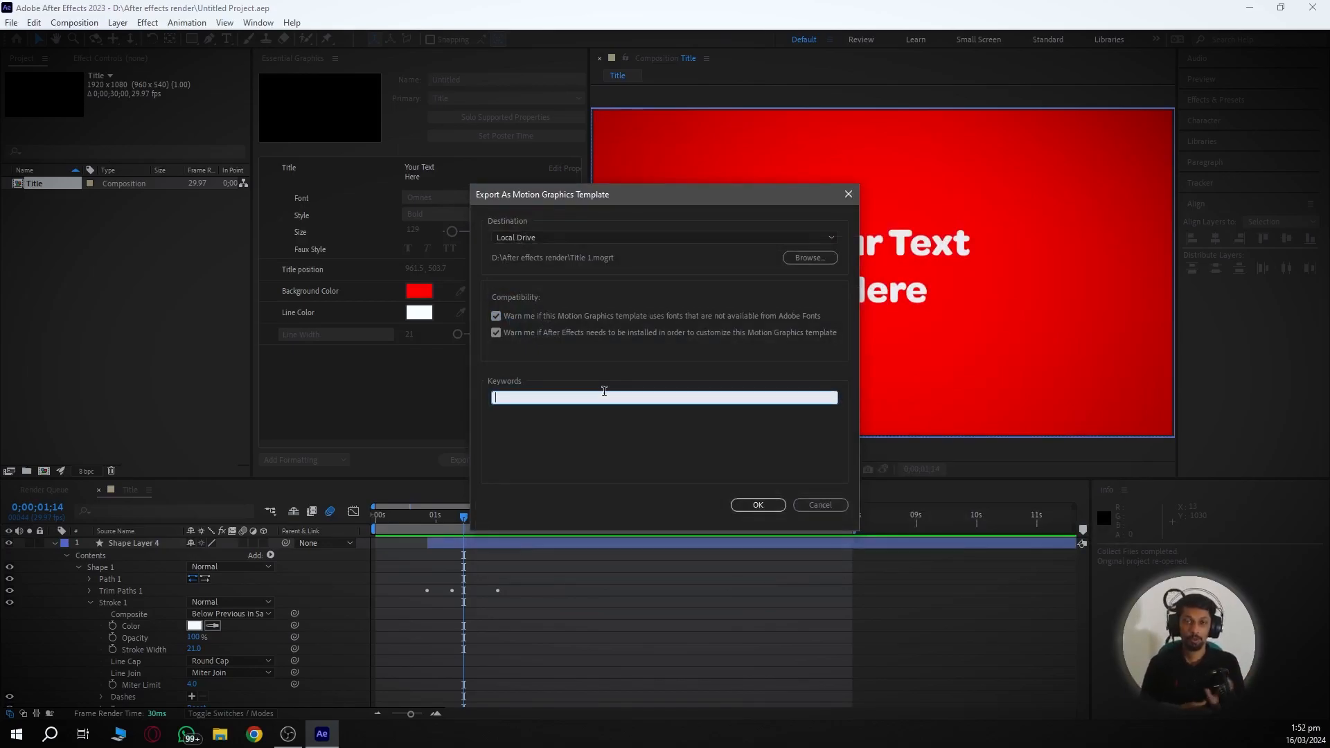
- Tag the template with keywords Opener, Title and Red, then export it
{"action": "type", "text": "Opener"}
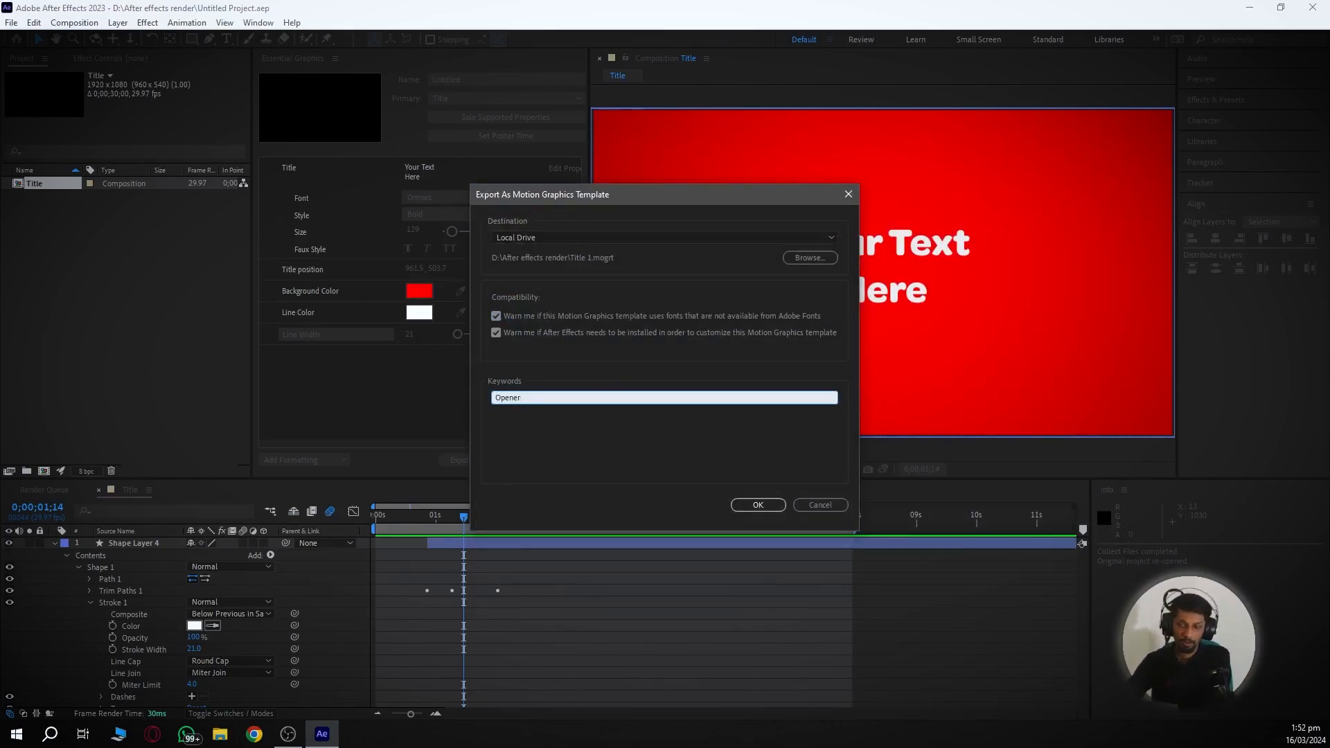
{"action": "key", "text": "Return"}
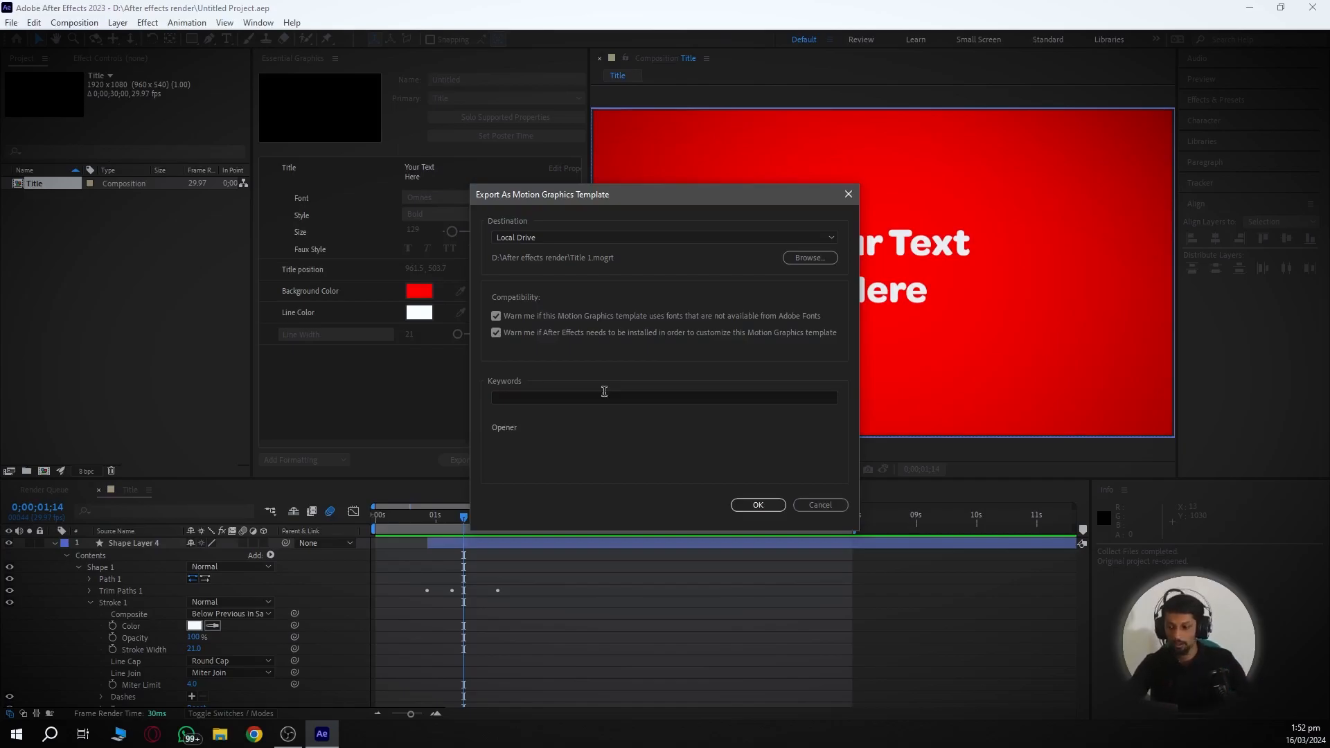
{"action": "left_click", "coordinate": [604, 393]}
{"action": "type", "text": "Title"}
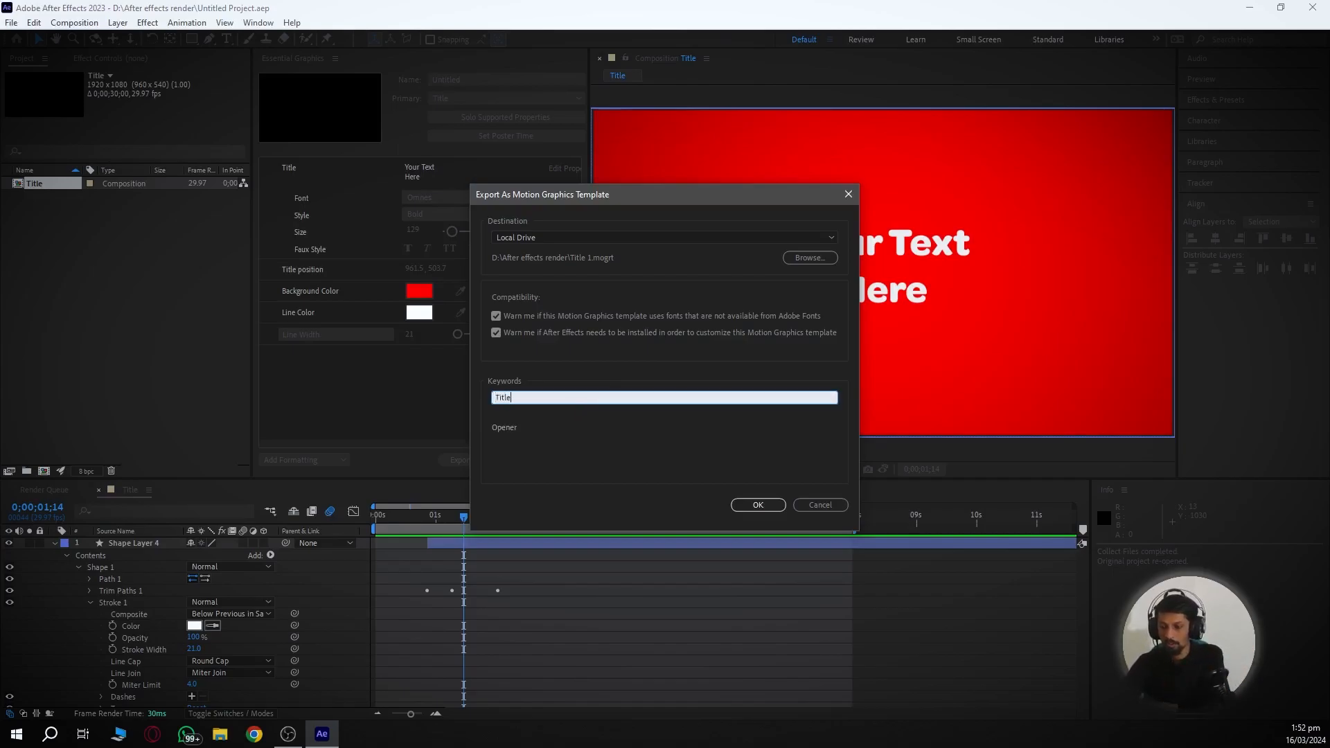
{"action": "key", "text": "Return"}
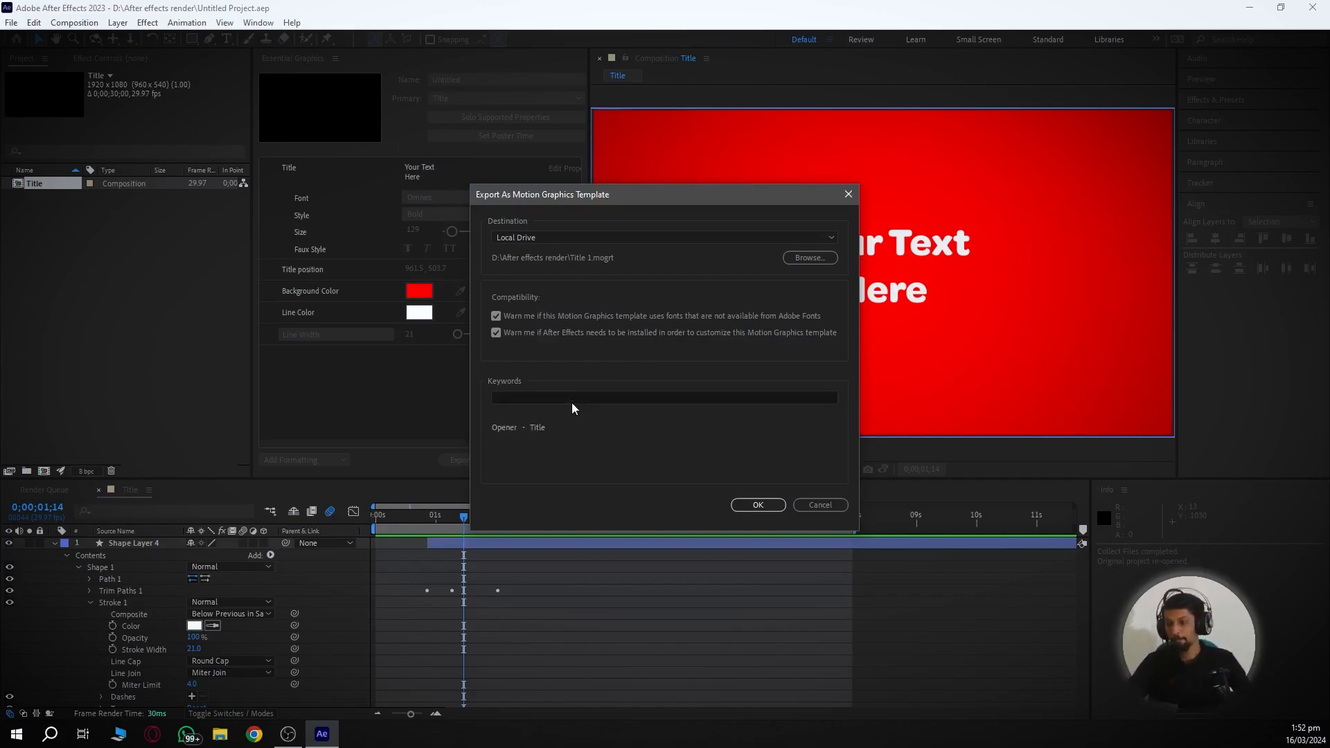
{"action": "left_click", "coordinate": [576, 397]}
{"action": "type", "text": "Red"}
{"action": "key", "text": "Return"}
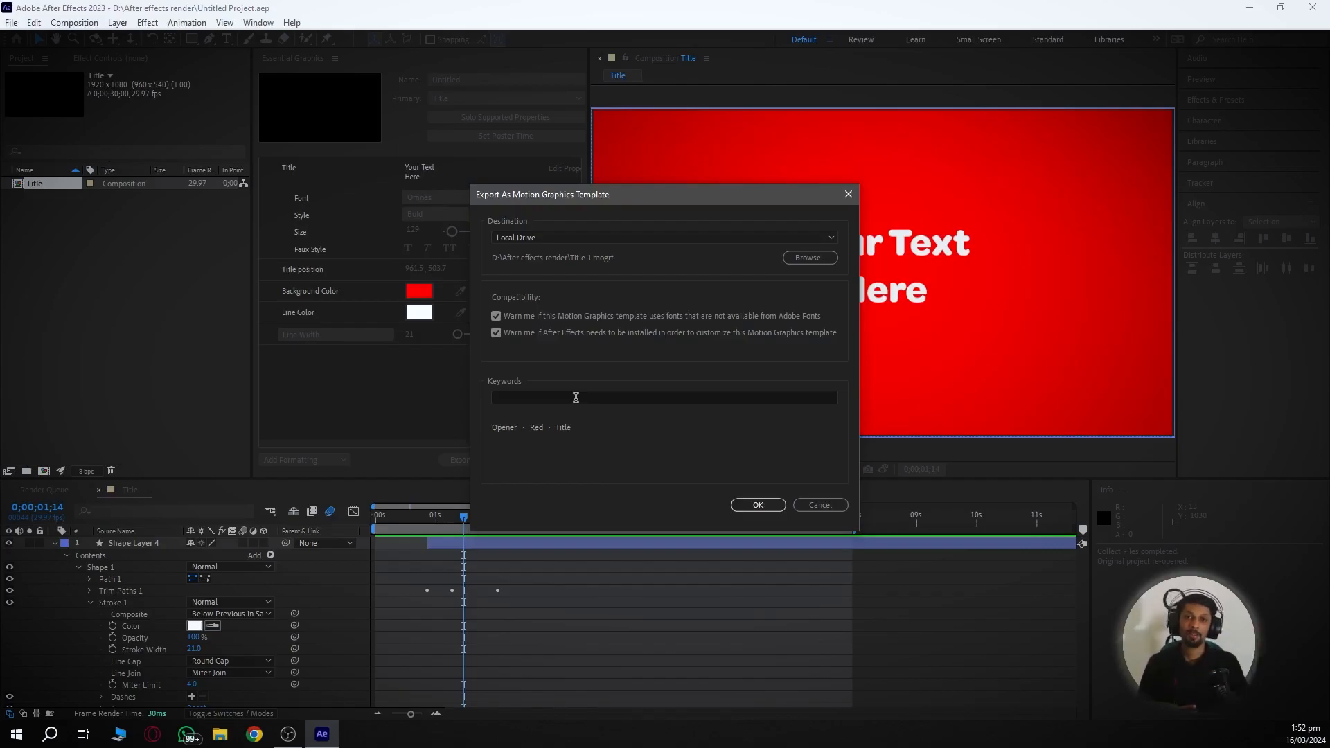
{"action": "left_click", "coordinate": [754, 504]}
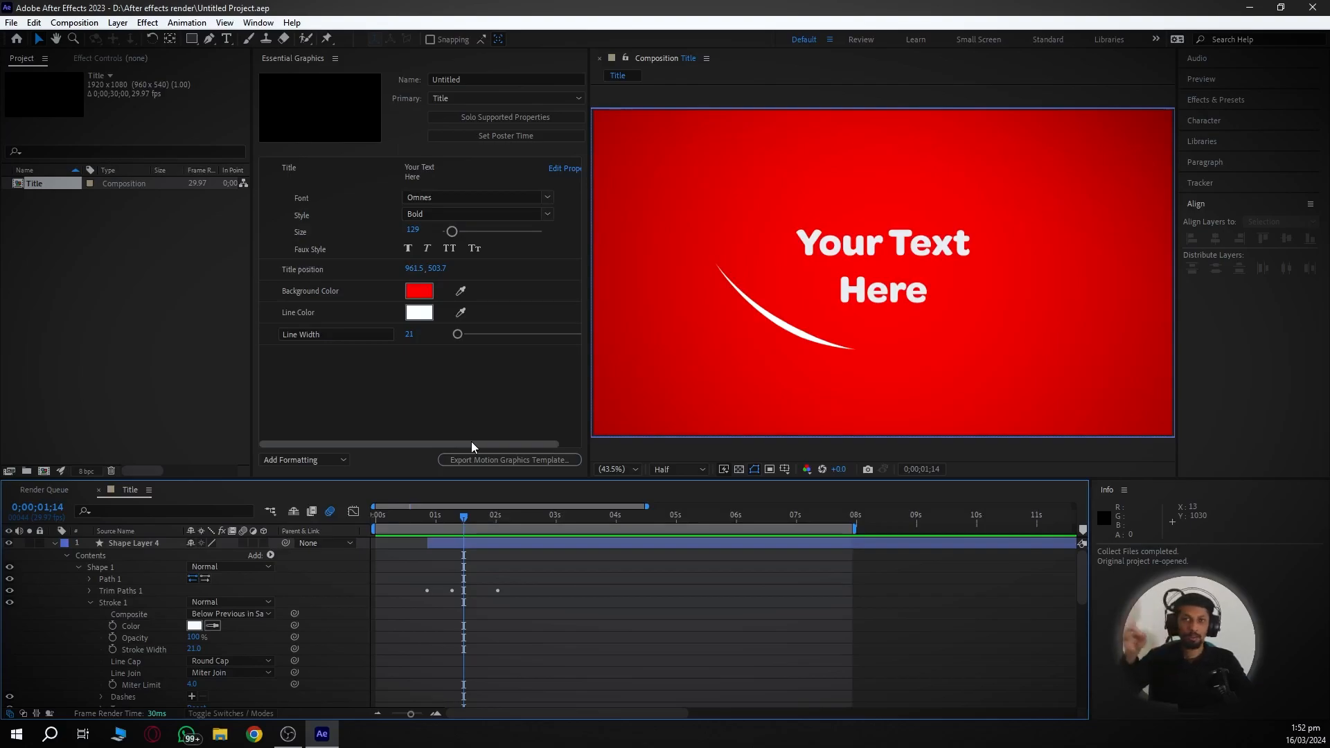
- Close After Effects and launch Premiere Pro 2023 from its desktop shortcut
{"action": "left_click", "coordinate": [1312, 8]}
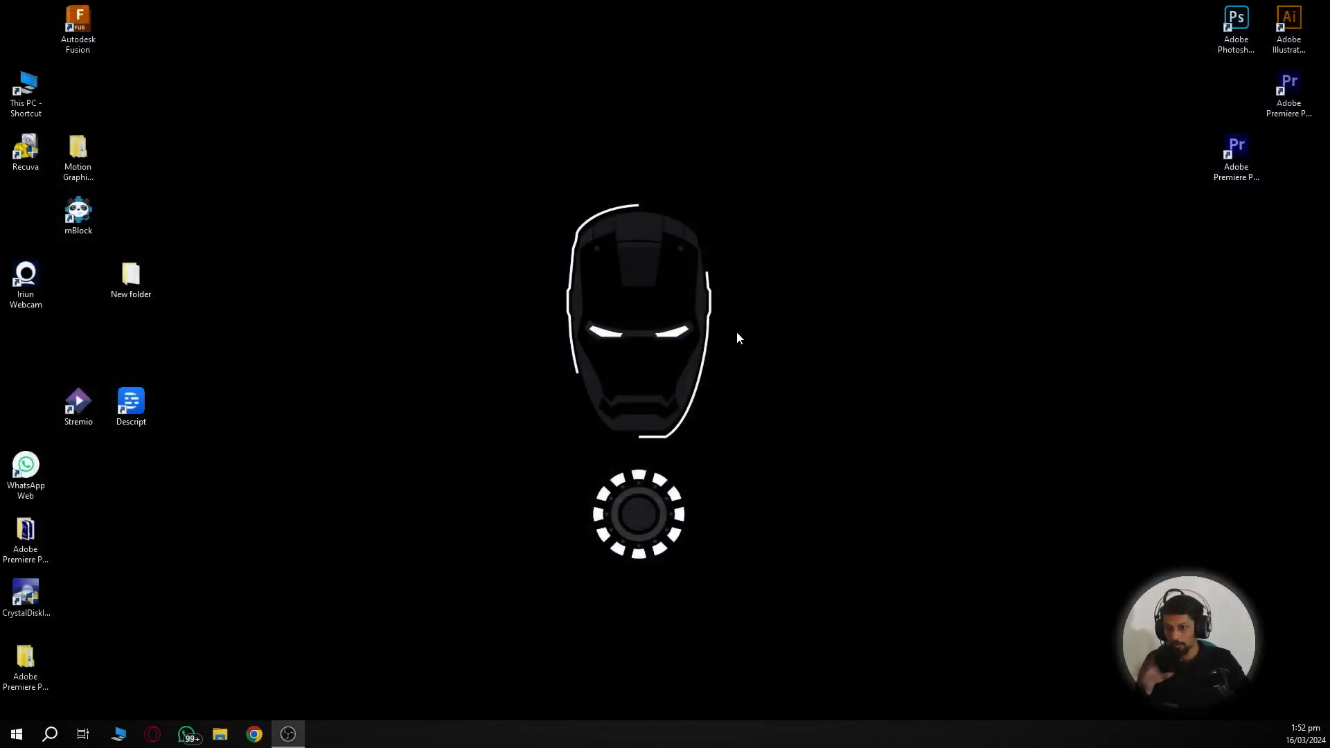
{"action": "double_click", "coordinate": [1239, 163]}
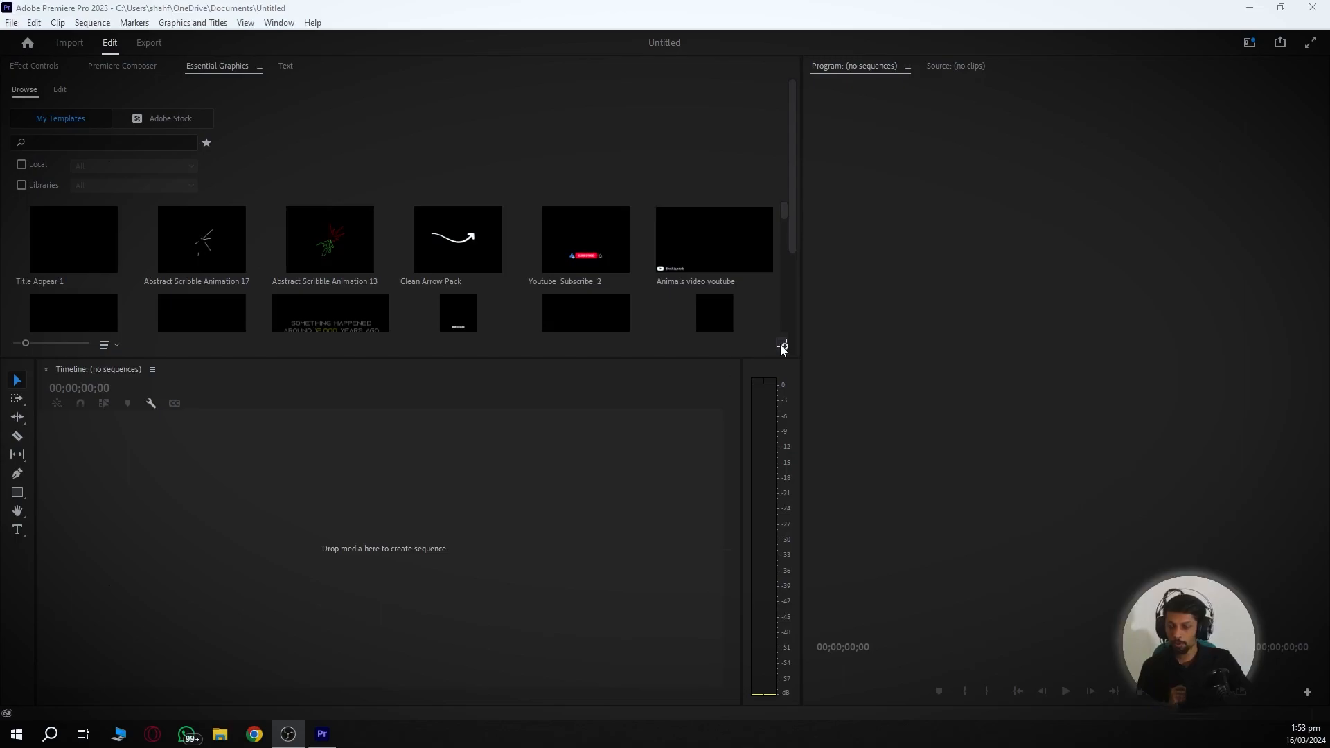
- Install Title 1.mogrt from the After effects render folder, overwriting the existing copy
{"action": "left_click", "coordinate": [742, 402]}
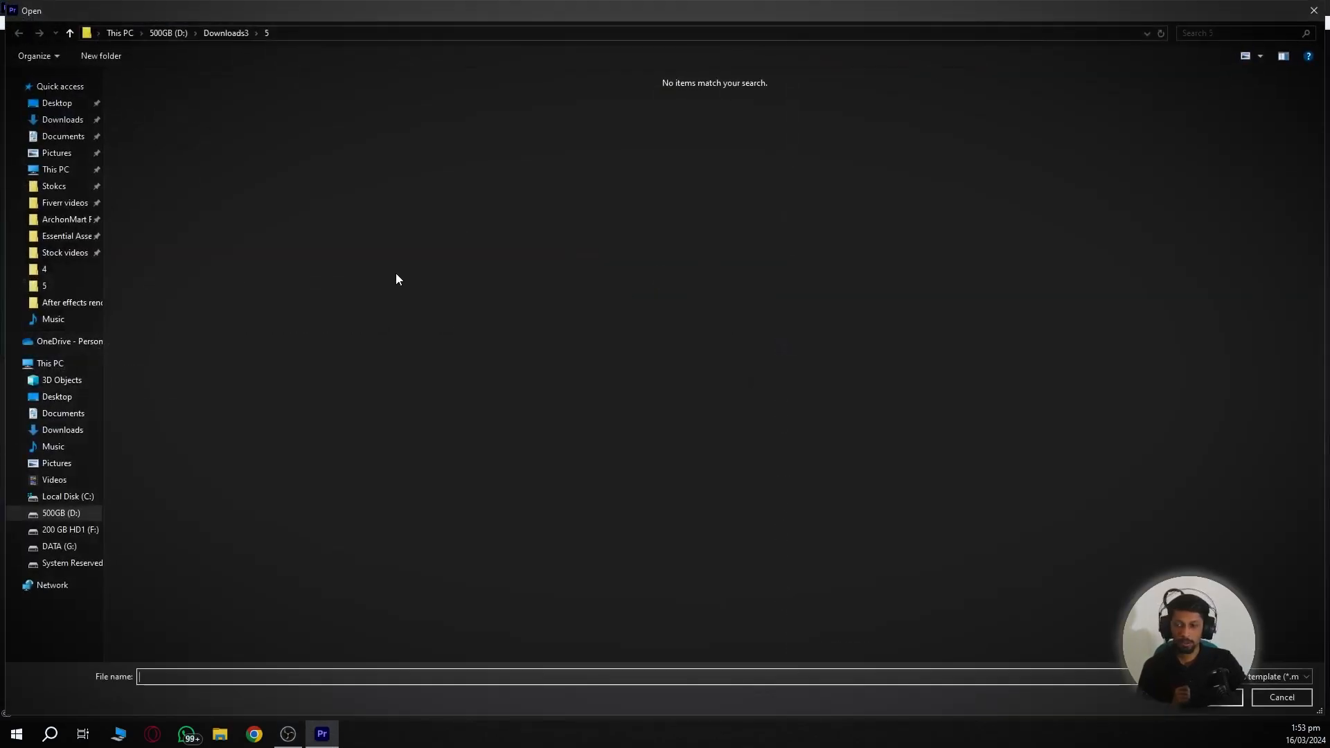
{"action": "left_click", "coordinate": [72, 302]}
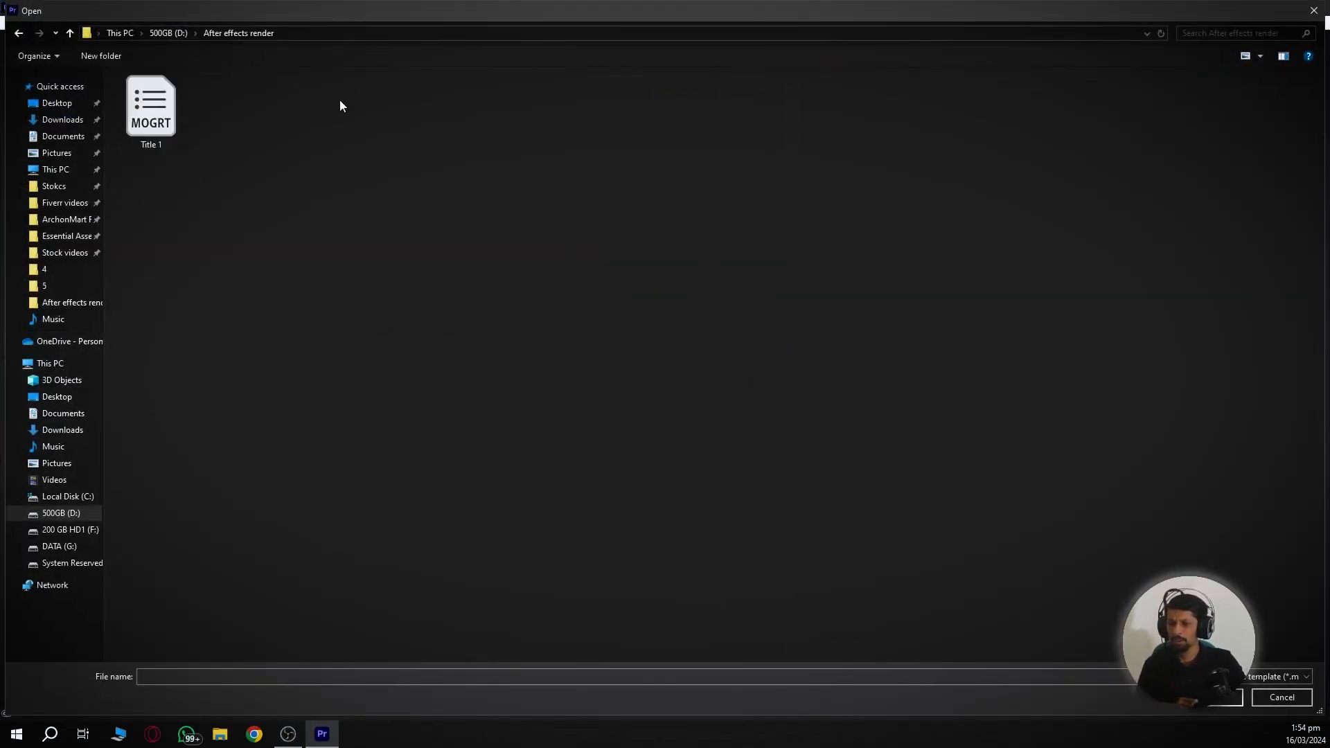
{"action": "double_click", "coordinate": [141, 120]}
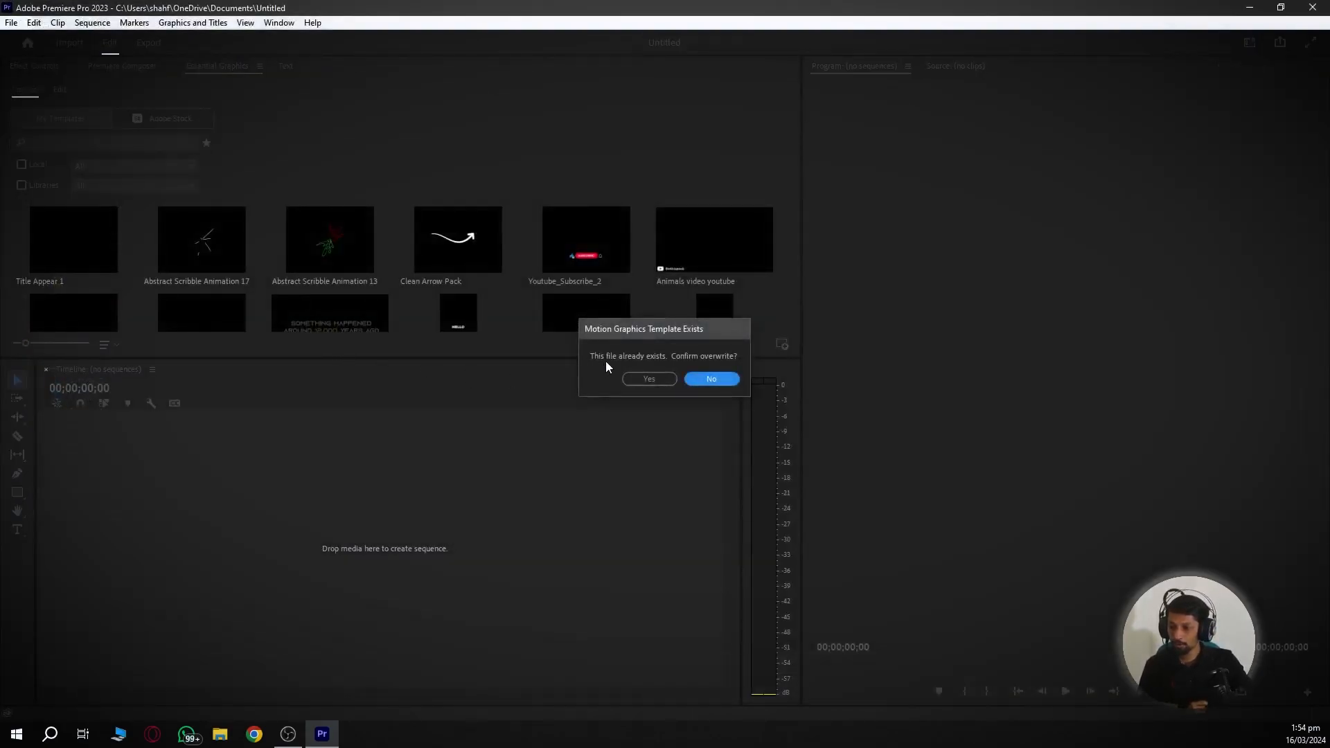
{"action": "left_click", "coordinate": [647, 378]}
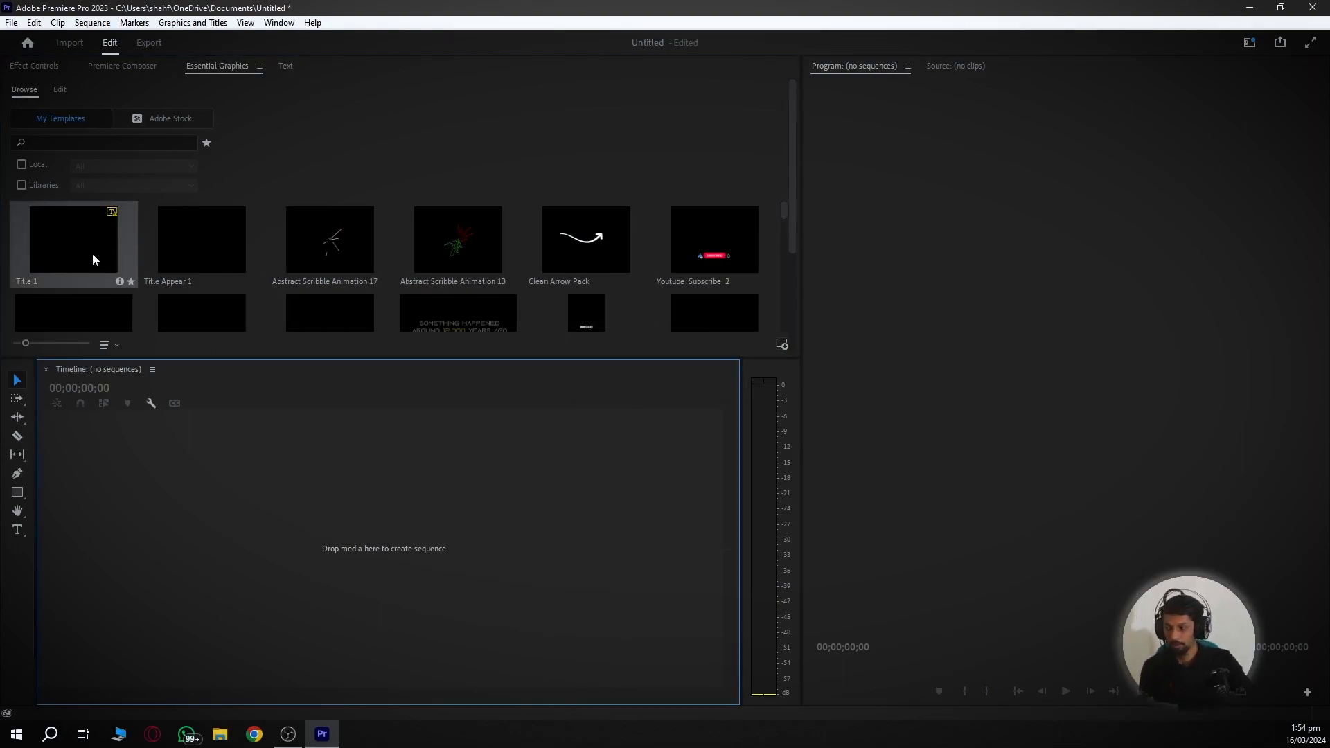
- Create a sequence from the migrants news video and fit the clip in the timeline
{"action": "left_click_drag", "start_coordinate": [93, 253], "coordinate": [397, 477]}
{"action": "left_click", "coordinate": [396, 481]}
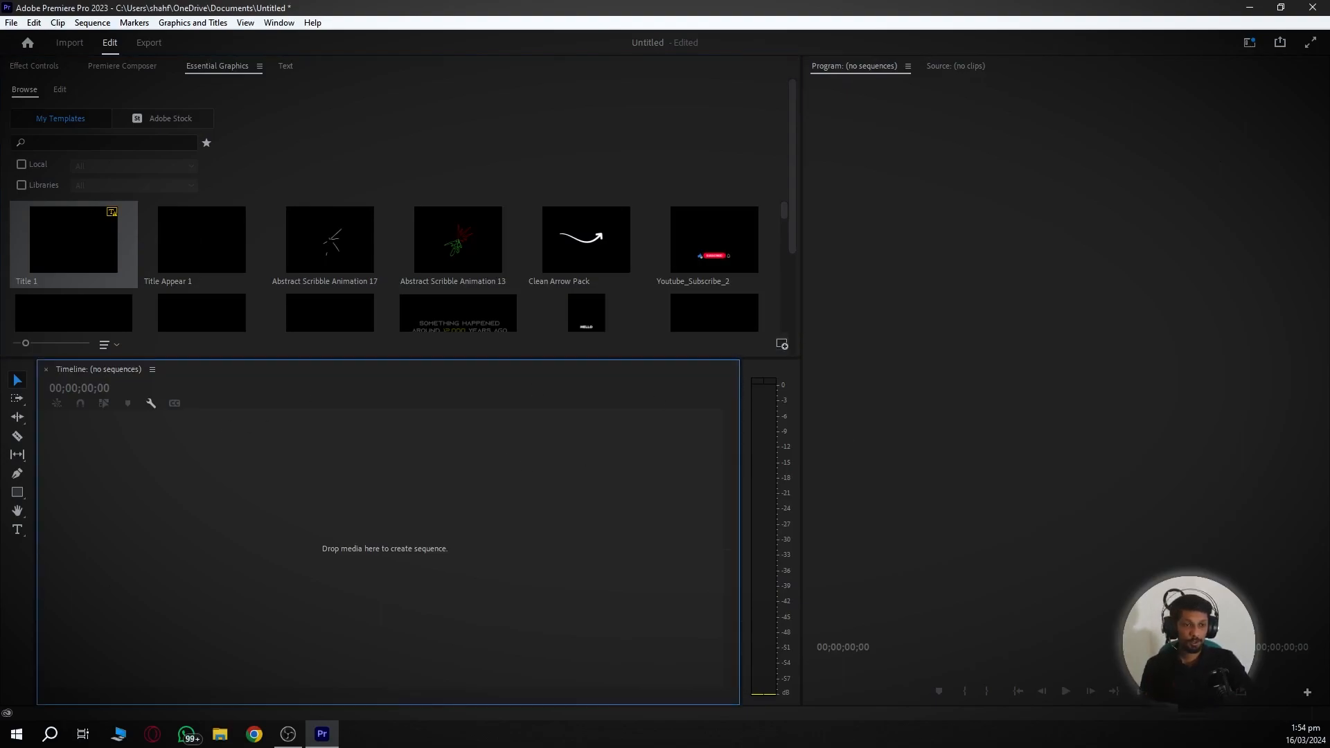
{"action": "left_click_drag", "start_coordinate": [1329, 207], "coordinate": [334, 571]}
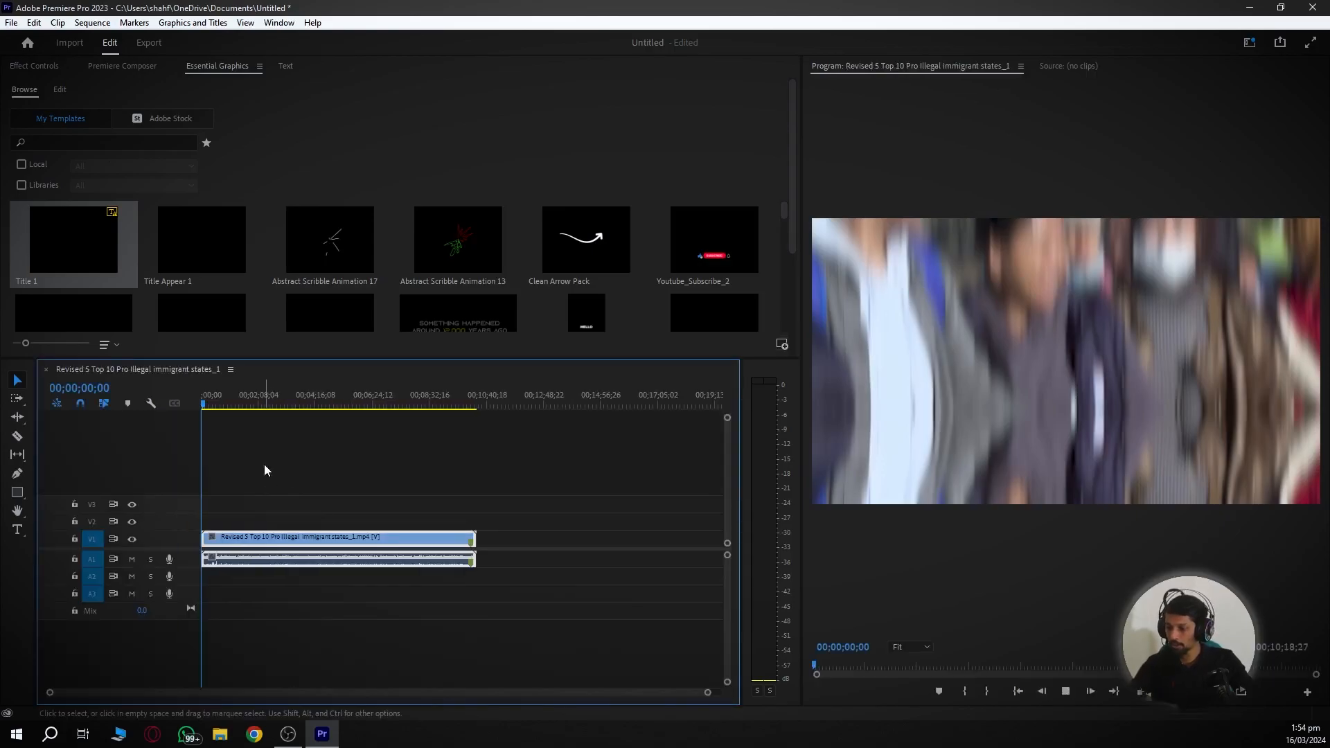
{"action": "key", "text": "space"}
{"action": "key", "text": "backslash"}
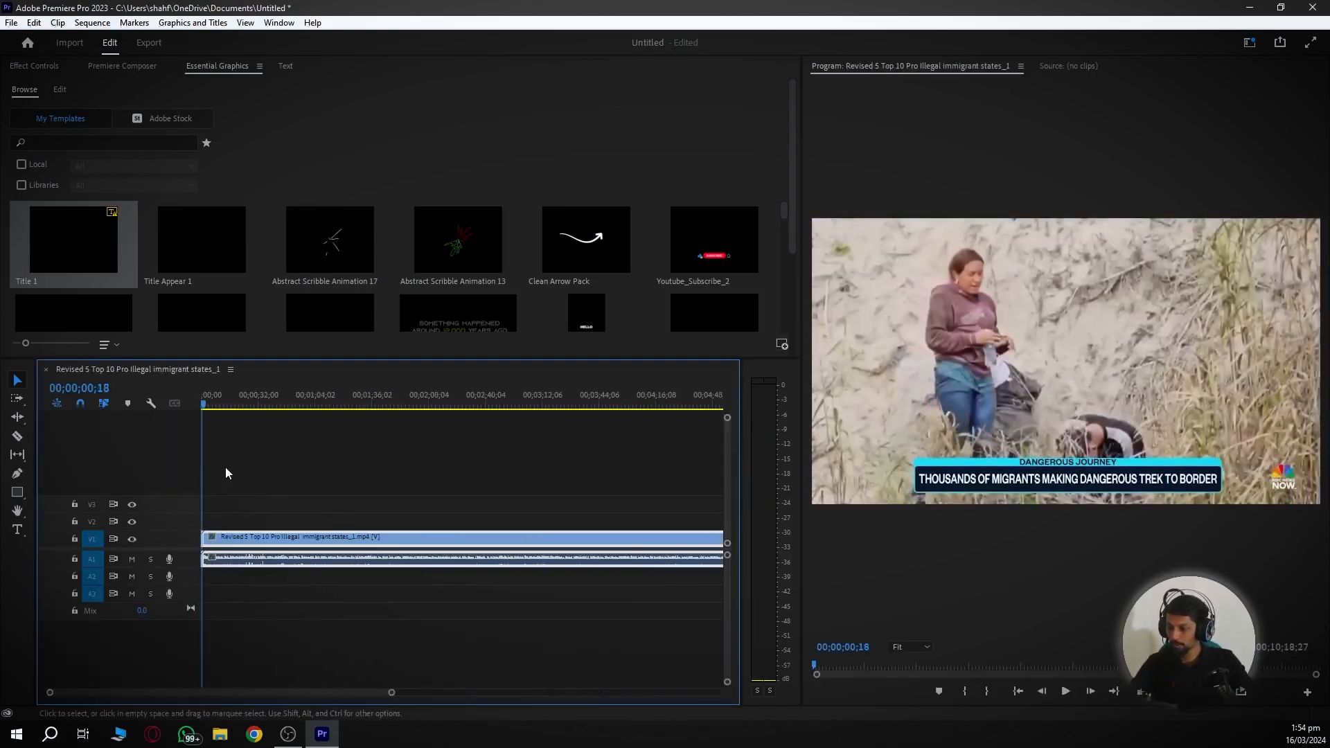
- Mute track A1 and place the Title 1 template on V2 at 00;00;03;07
{"action": "left_click", "coordinate": [132, 559]}
{"action": "key", "text": "space"}
{"action": "key", "text": "equal"}
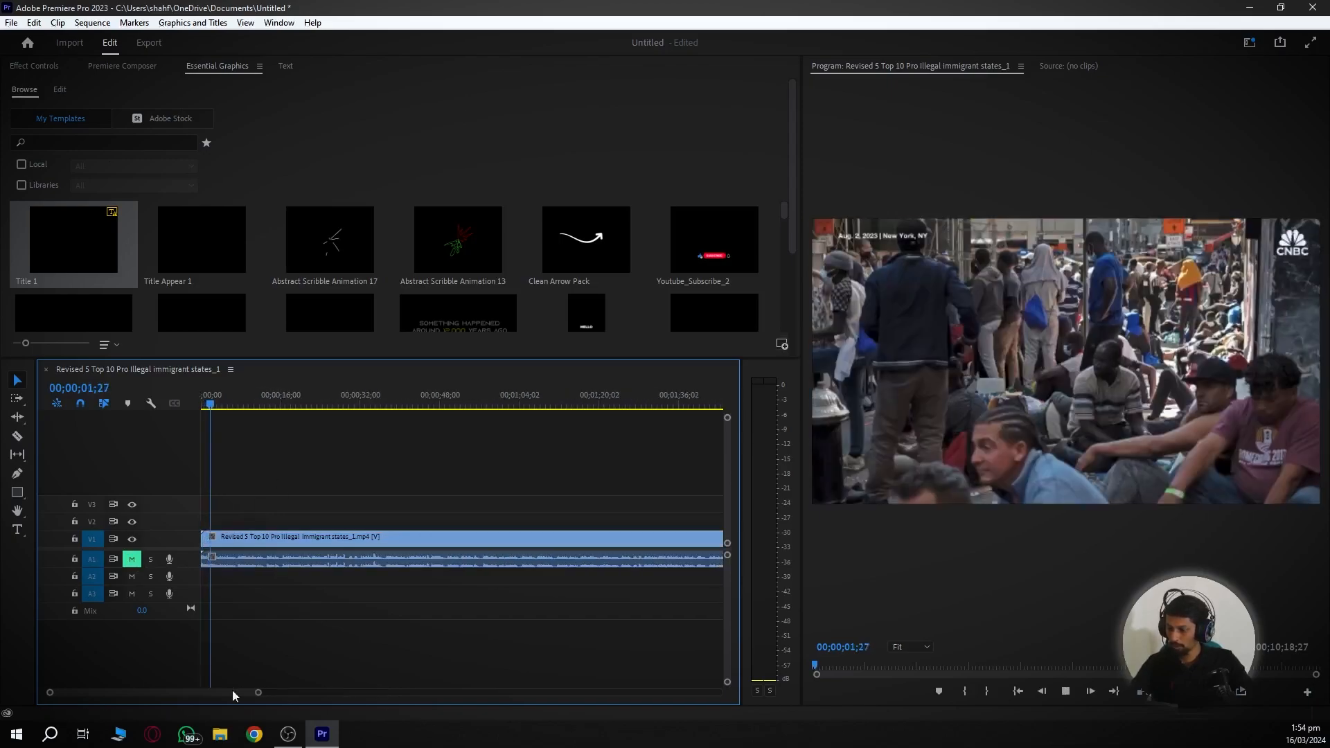
{"action": "left_click_drag", "start_coordinate": [256, 694], "coordinate": [226, 691]}
{"action": "key", "text": "space"}
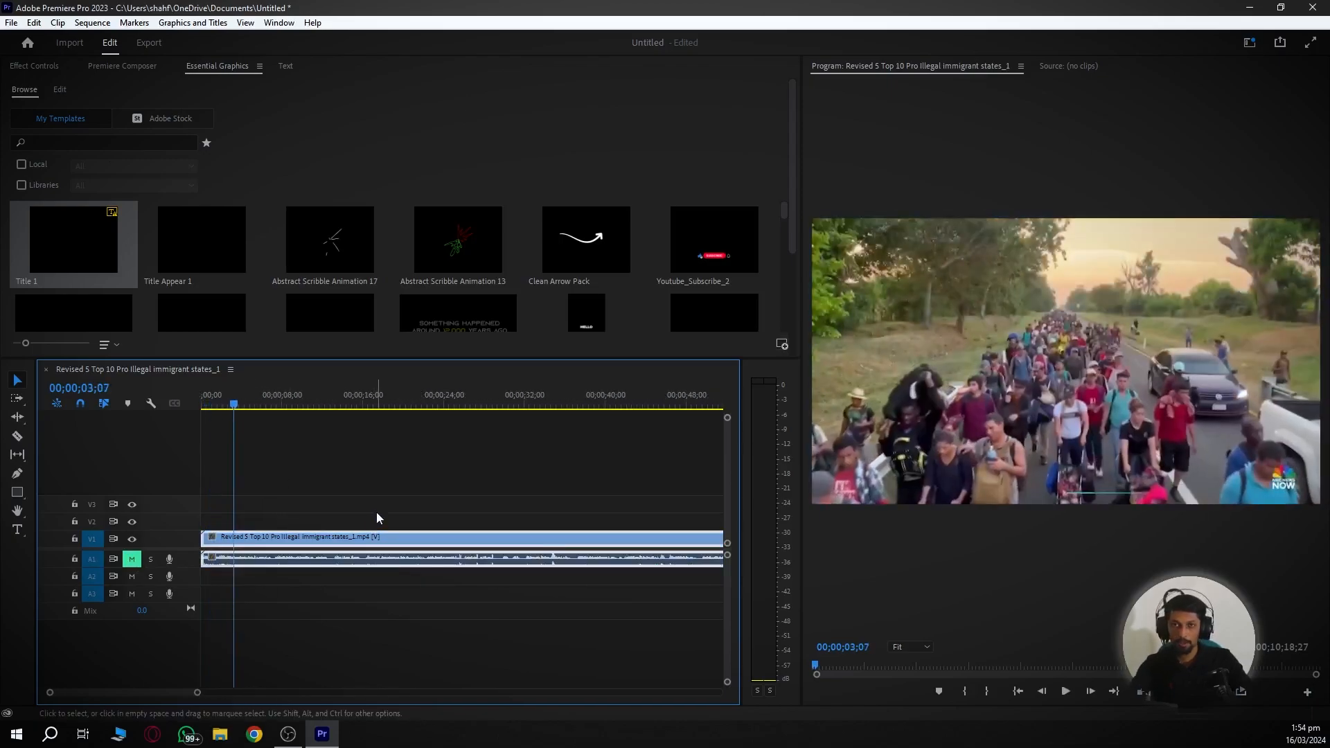
{"action": "left_click_drag", "start_coordinate": [16, 278], "coordinate": [243, 521]}
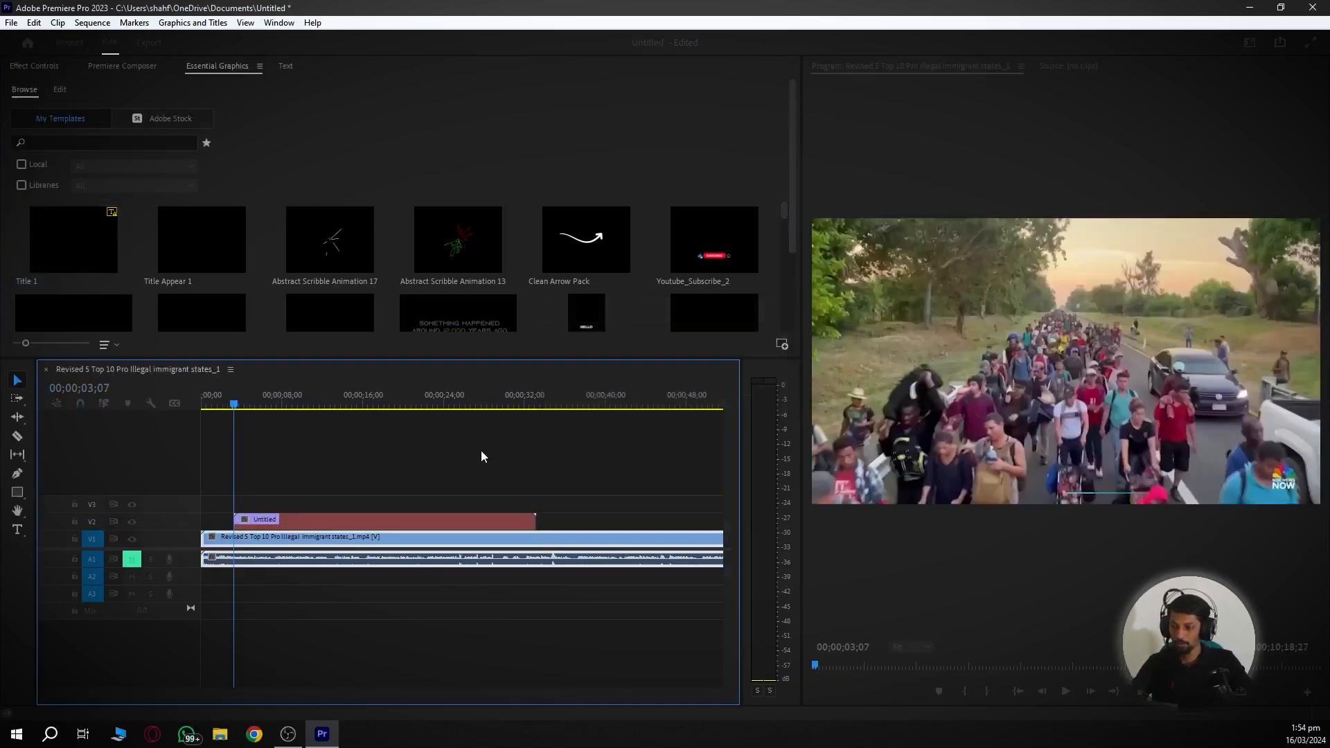
- Cut the Title 1 clip at 00;00;10;15 and delete its later portion
{"action": "key", "text": "space"}
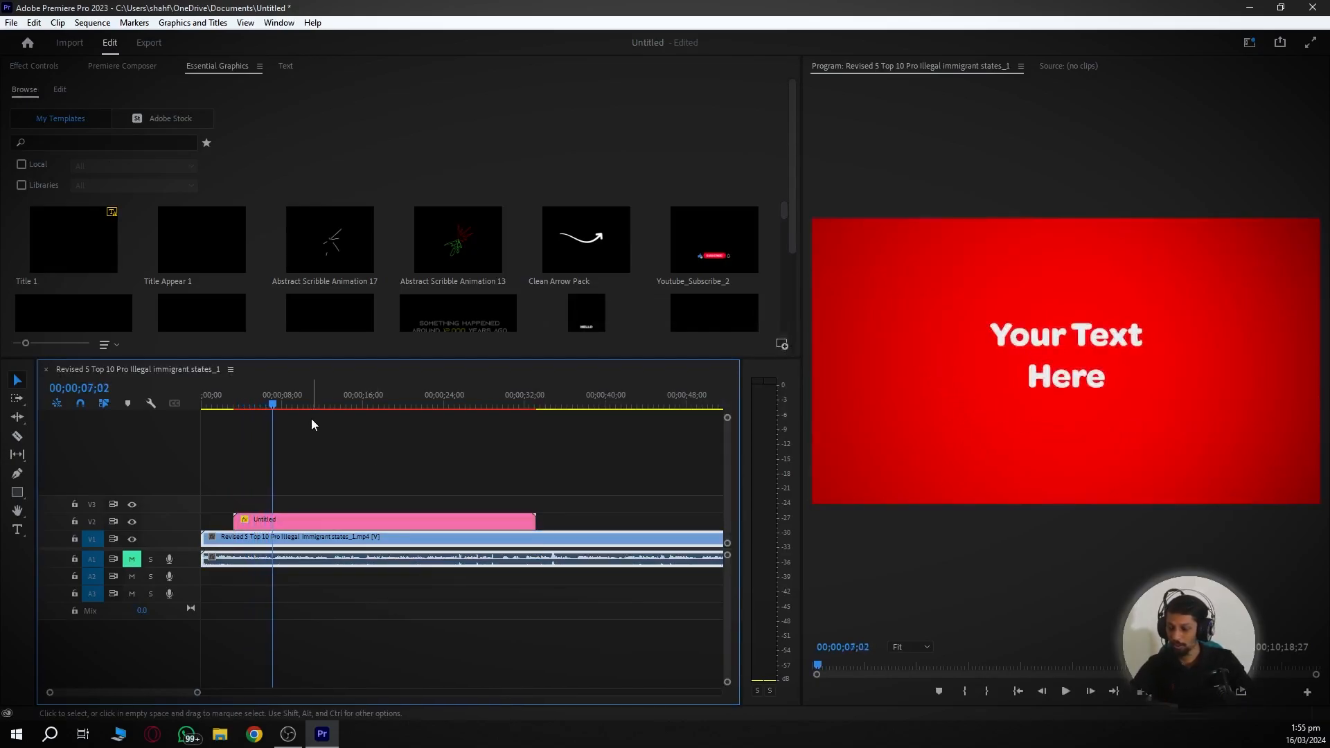
{"action": "left_click_drag", "start_coordinate": [285, 401], "coordinate": [493, 422]}
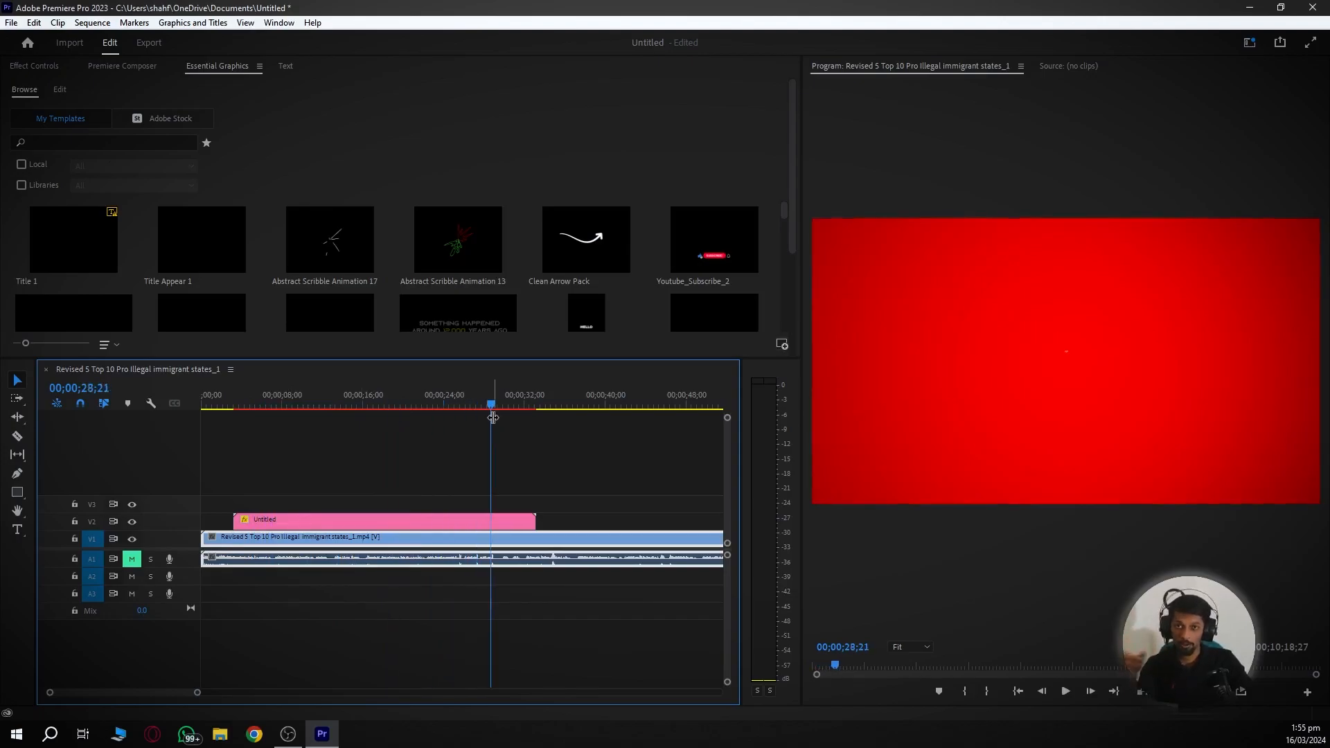
{"action": "left_click_drag", "start_coordinate": [237, 406], "coordinate": [311, 415]}
{"action": "key", "text": "c"}
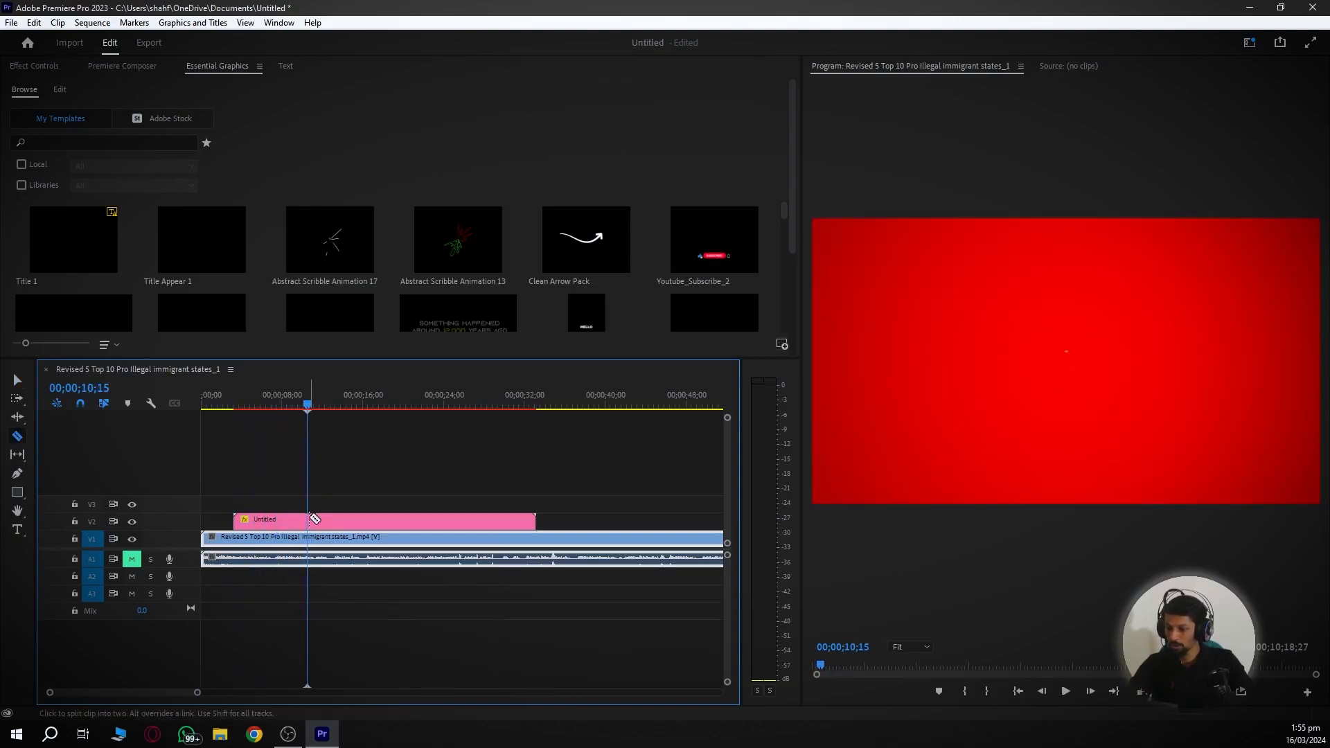
{"action": "left_click", "coordinate": [309, 521]}
{"action": "key", "text": "v"}
{"action": "left_click", "coordinate": [335, 525]}
{"action": "key", "text": "Delete"}
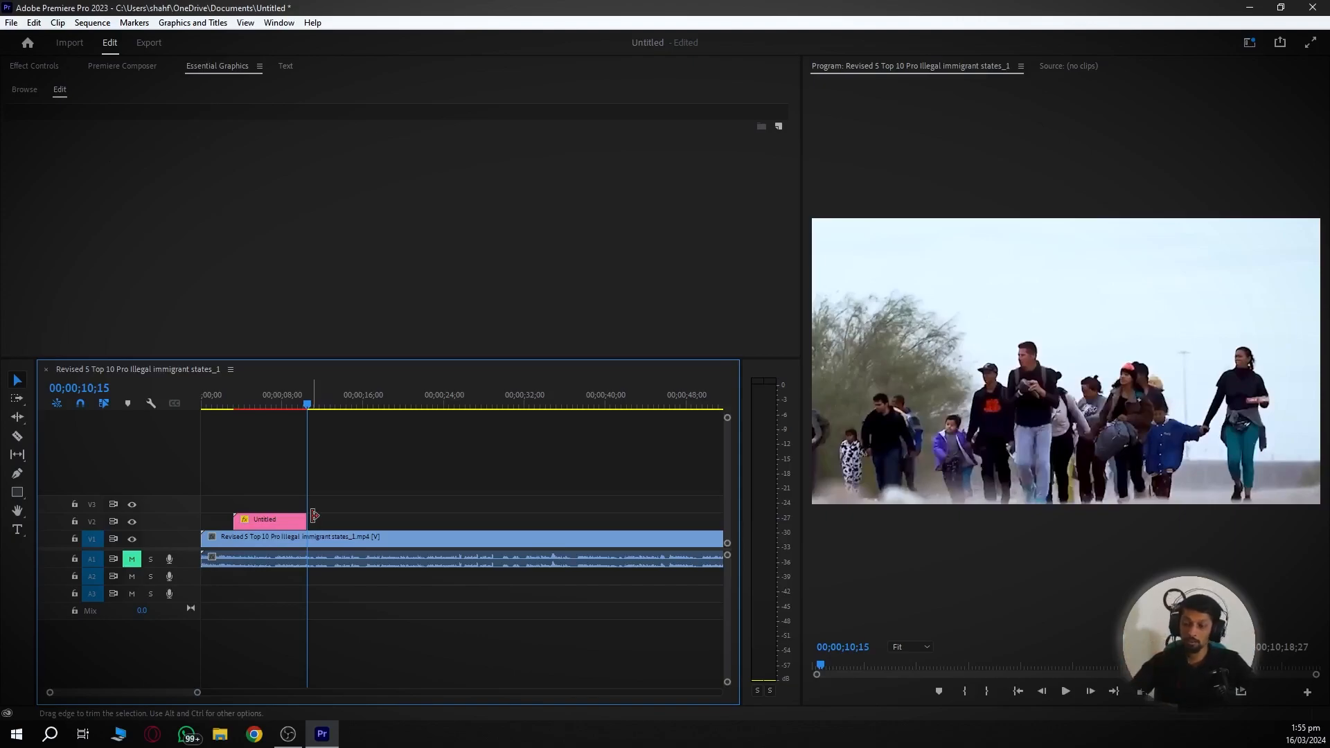
- Play back the shortened title from its start
{"action": "left_click", "coordinate": [234, 405]}
{"action": "key", "text": "space"}
{"action": "scroll", "coordinate": [271, 540], "scroll_direction": "up", "scroll_amount": 3}
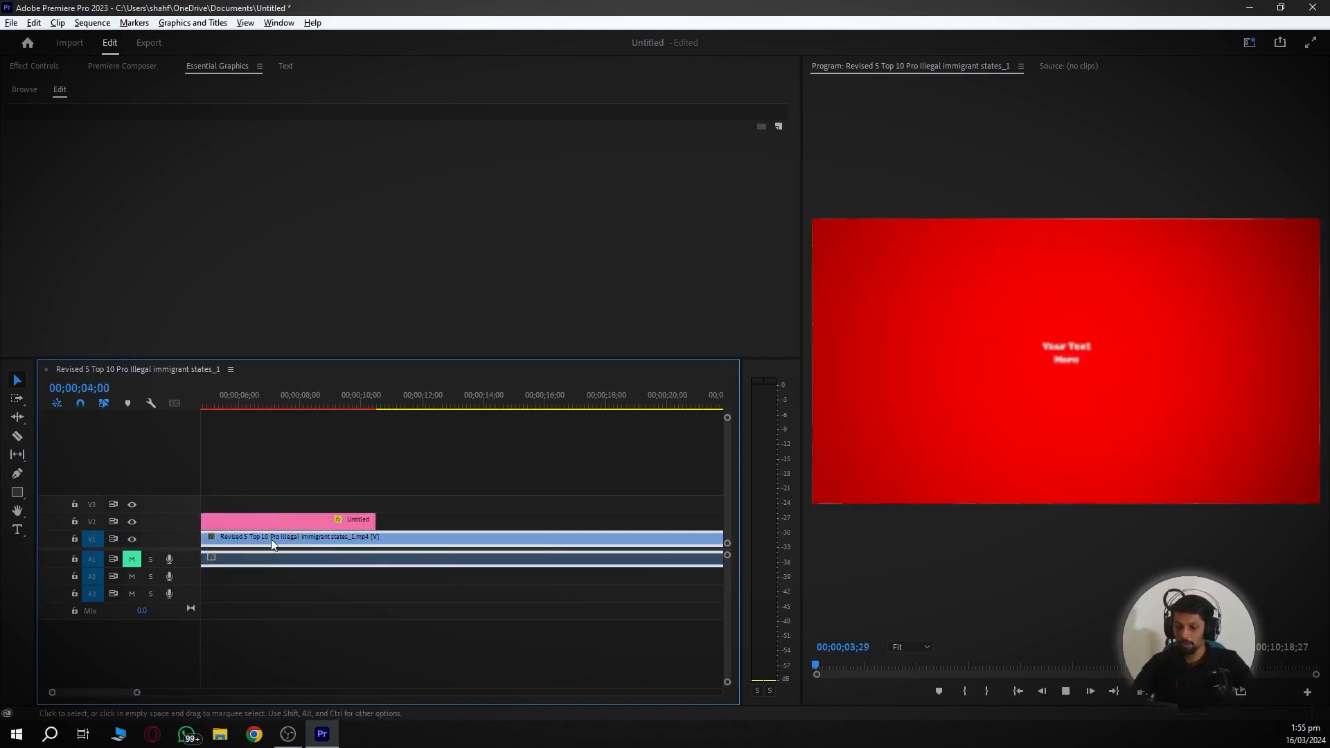
{"action": "scroll", "coordinate": [271, 540], "scroll_direction": "up", "scroll_amount": 2}
{"action": "key", "text": "space"}
- Replace the title's 'Your Text Here' with a person's full name
{"action": "left_click", "coordinate": [378, 523]}
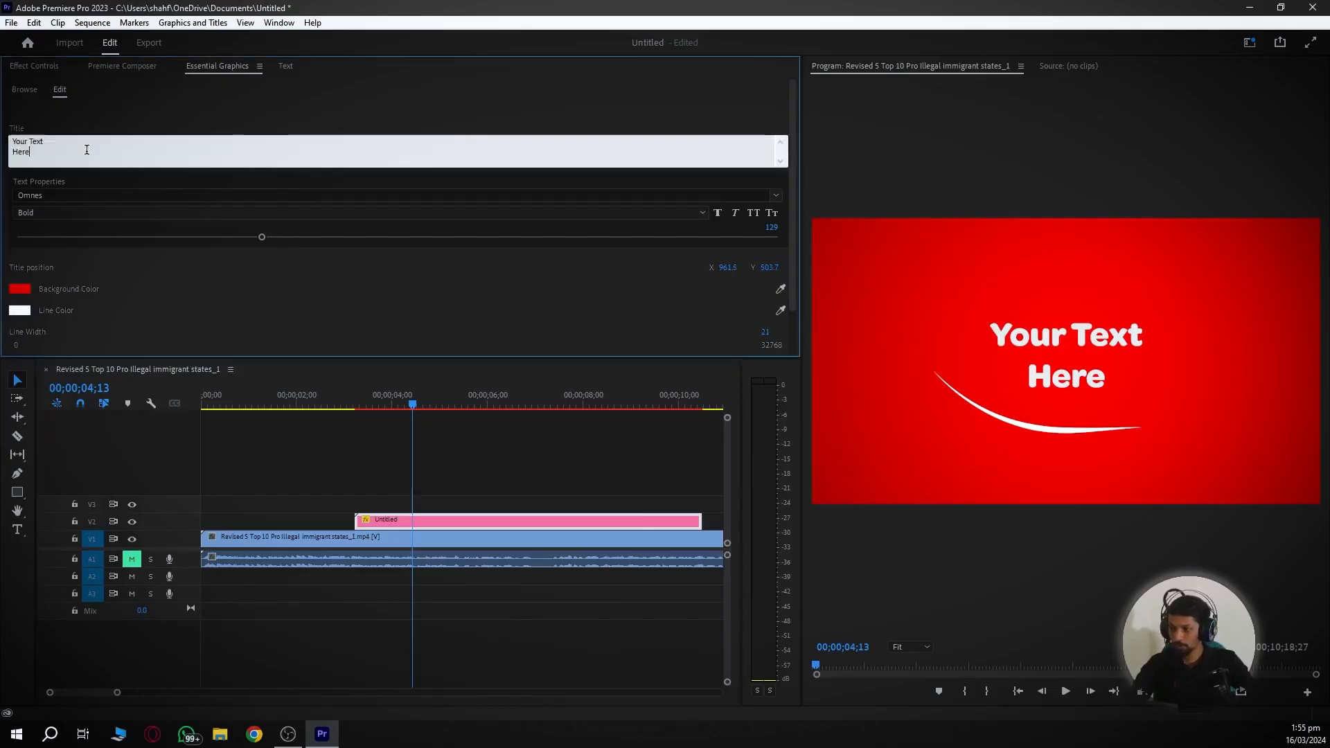
{"action": "double_click", "coordinate": [261, 219]}
{"action": "key", "text": "ctrl+a"}
{"action": "type", "text": "ah "}
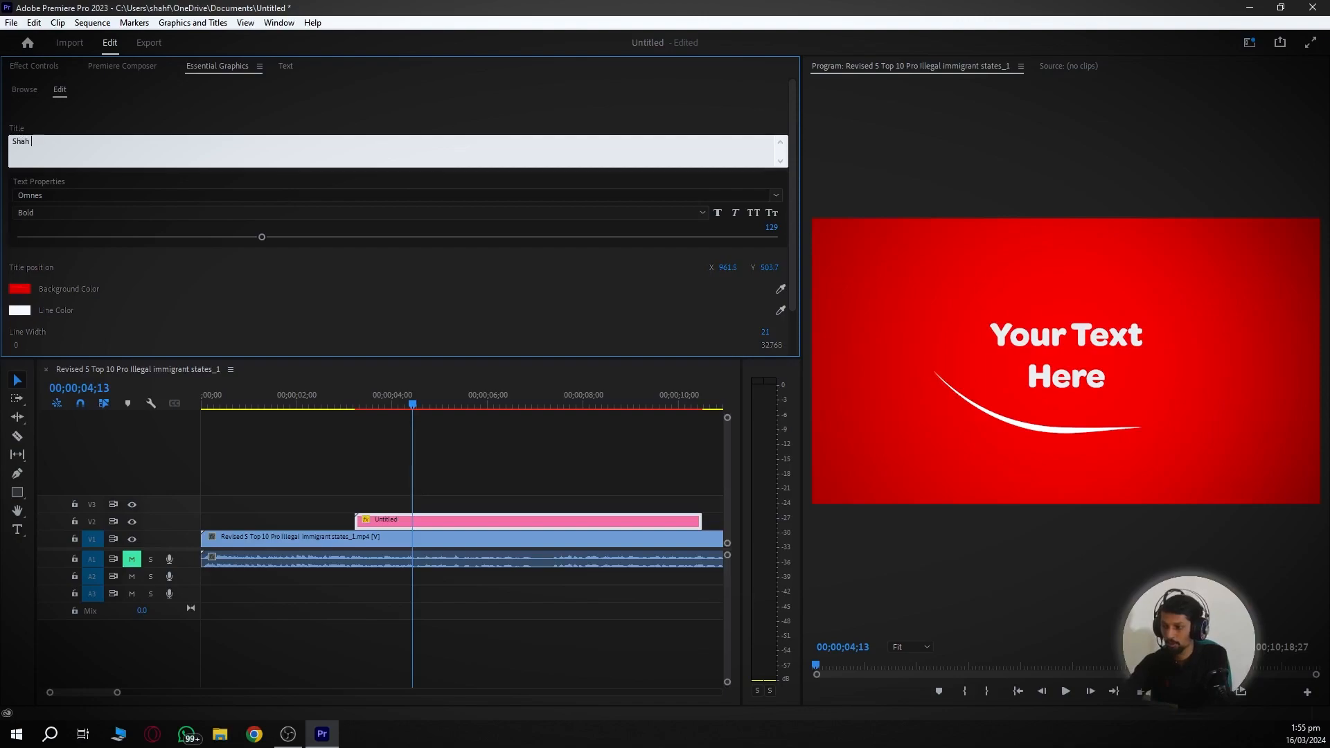
{"action": "left_click", "coordinate": [633, 474]}
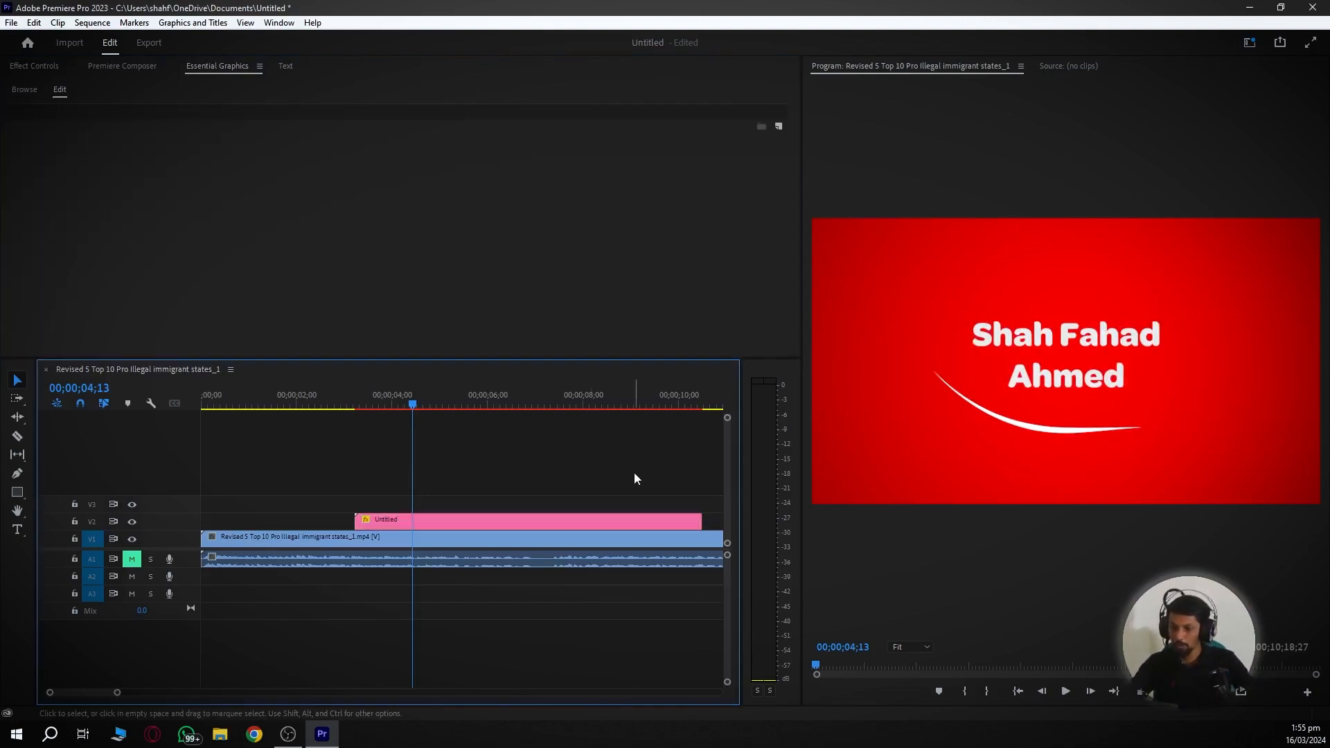
- Preview the renamed title and reselect the title clip to edit its properties
{"action": "left_click", "coordinate": [356, 406]}
{"action": "key", "text": "space"}
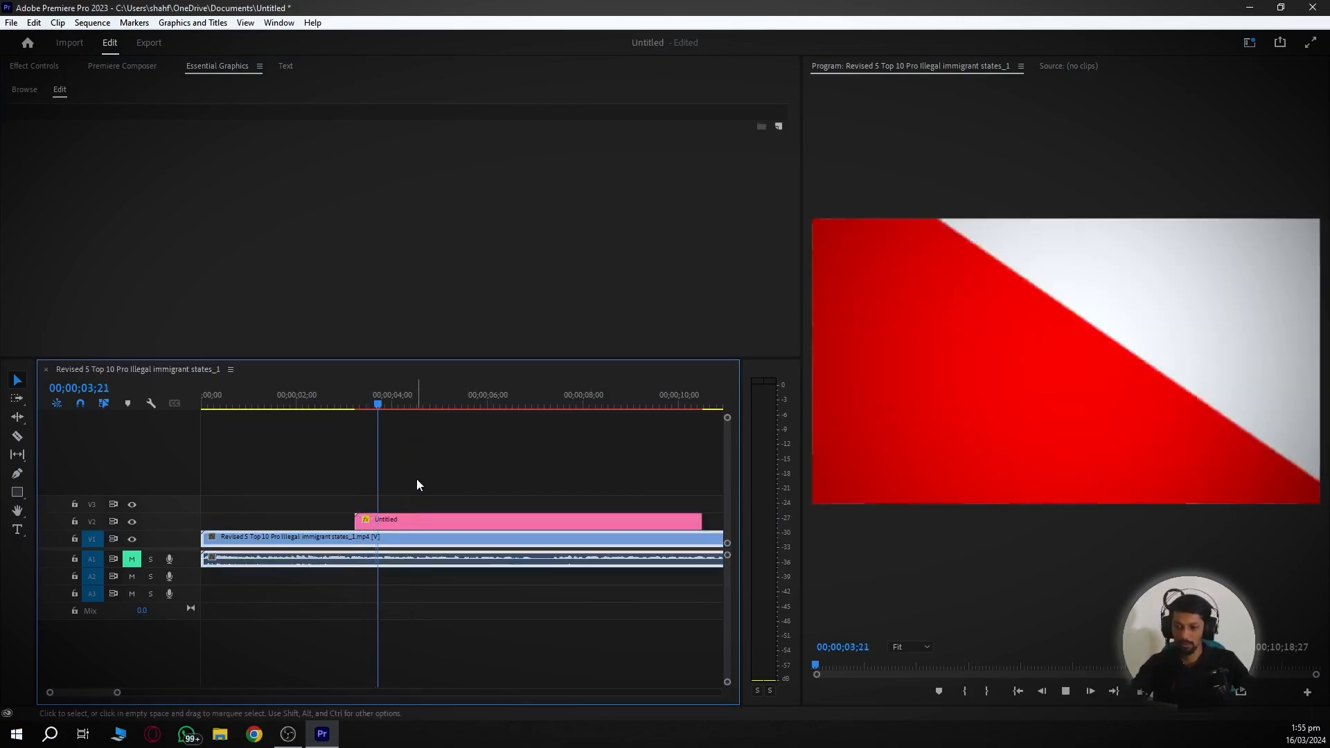
{"action": "key", "text": "space"}
{"action": "left_click", "coordinate": [405, 517]}
{"action": "left_click", "coordinate": [404, 516]}
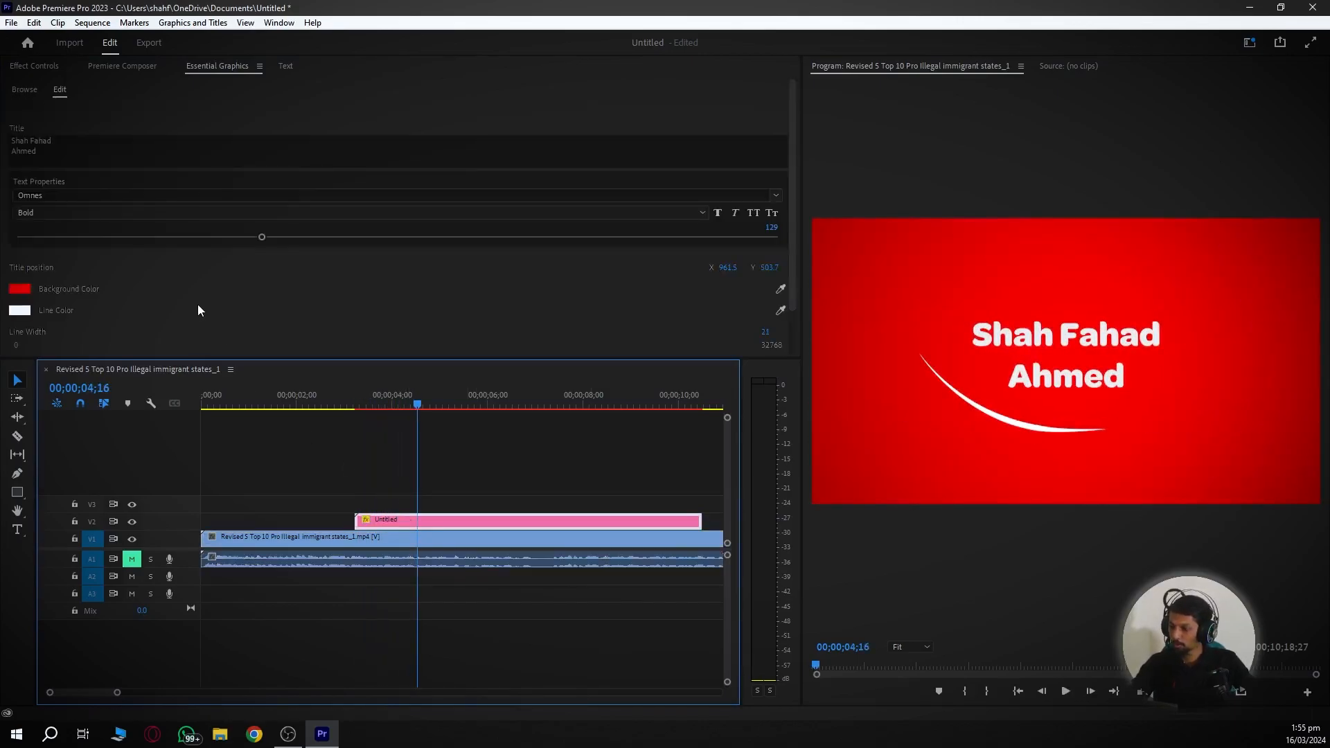
{"action": "scroll", "coordinate": [191, 301], "scroll_direction": "down", "scroll_amount": 1}
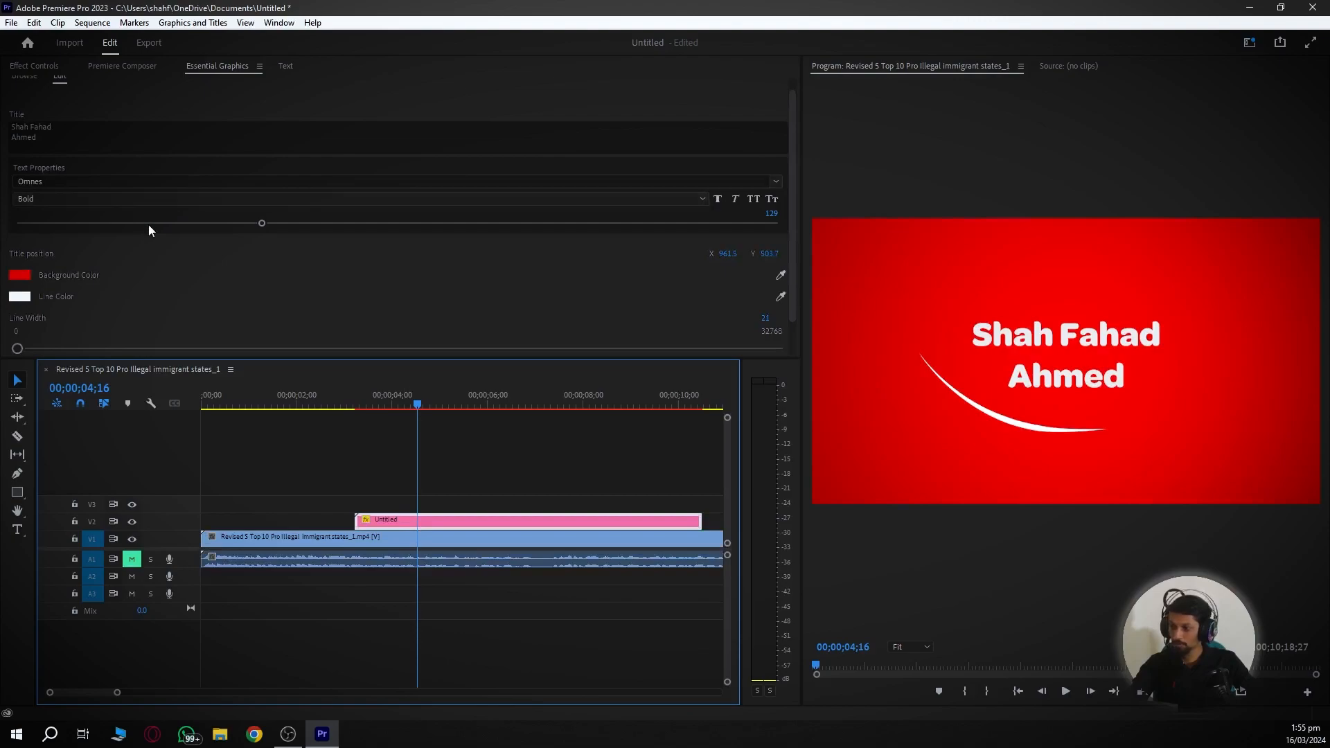
{"action": "scroll", "coordinate": [187, 304], "scroll_direction": "down", "scroll_amount": 1}
- Thicken the title's curved line and colour it yellow CED829
{"action": "mouse_move", "coordinate": [20, 320]}
{"action": "left_mouse_down"}
{"action": "mouse_move", "coordinate": [86, 320]}
{"action": "mouse_move", "coordinate": [18, 320]}
{"action": "left_mouse_up"}
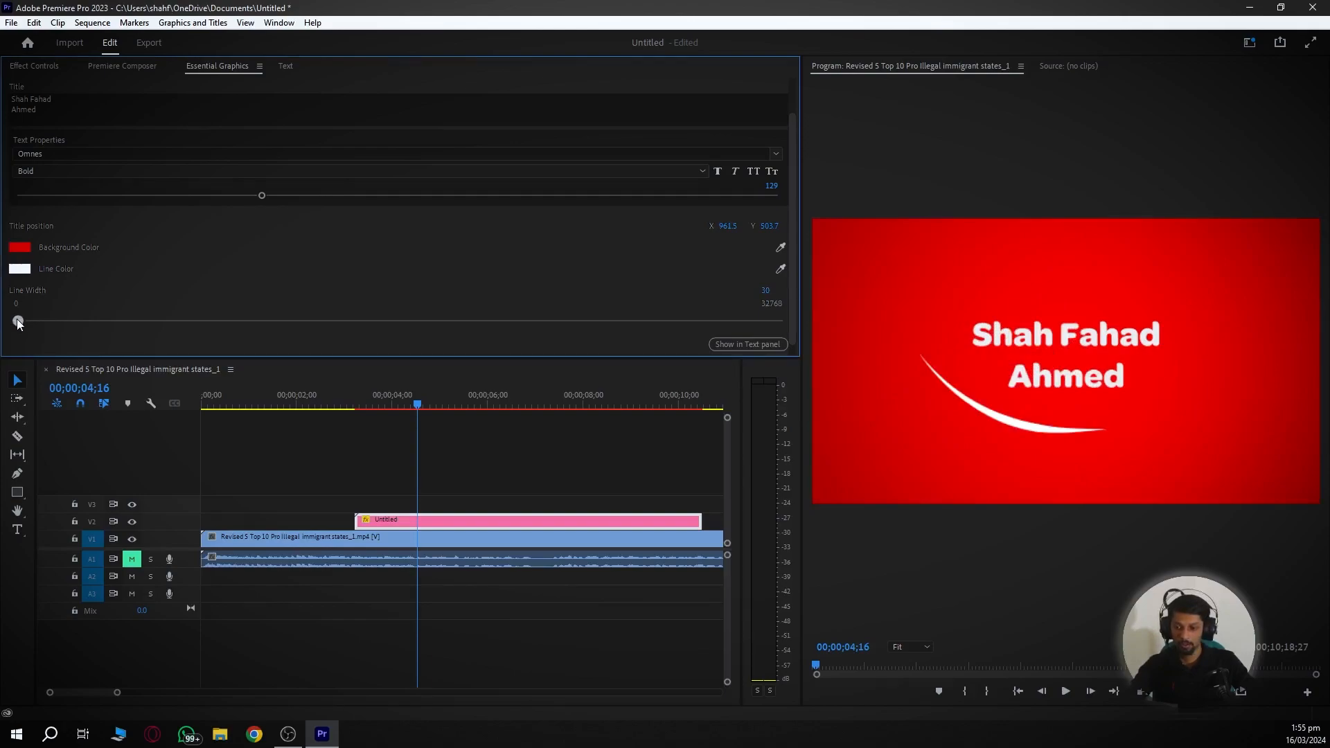
{"action": "key", "text": "space"}
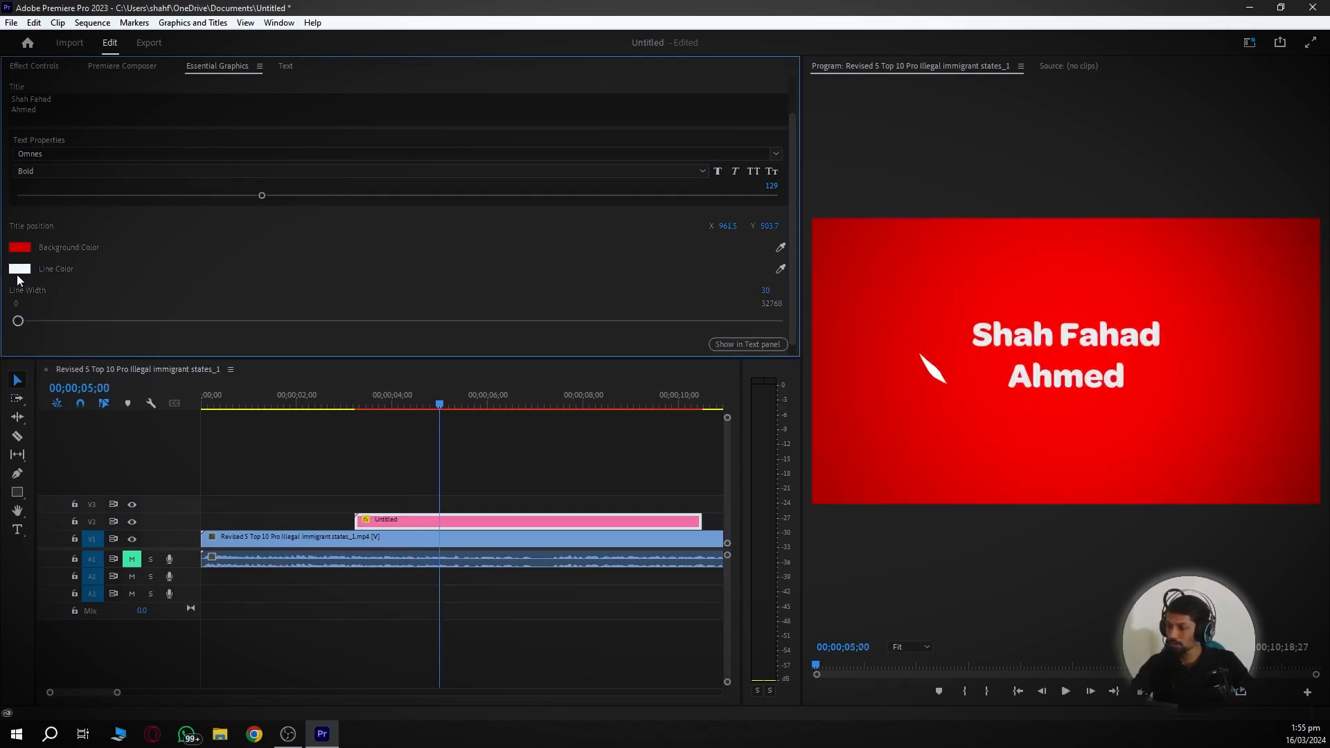
{"action": "left_click", "coordinate": [20, 269]}
{"action": "left_click", "coordinate": [694, 309]}
{"action": "left_click", "coordinate": [641, 427]}
{"action": "left_click", "coordinate": [789, 269]}
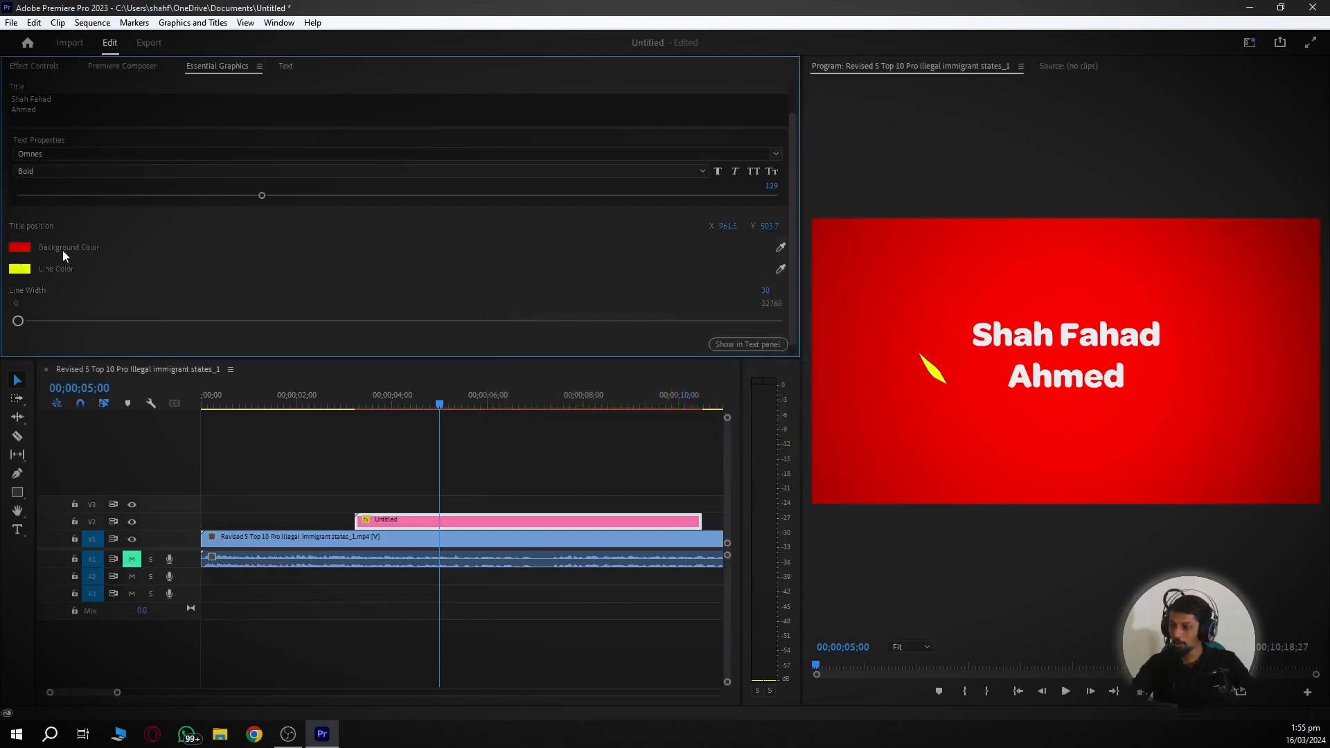
- Change the title background from red to grey and play back the result
{"action": "left_click", "coordinate": [20, 248]}
{"action": "left_click", "coordinate": [630, 314]}
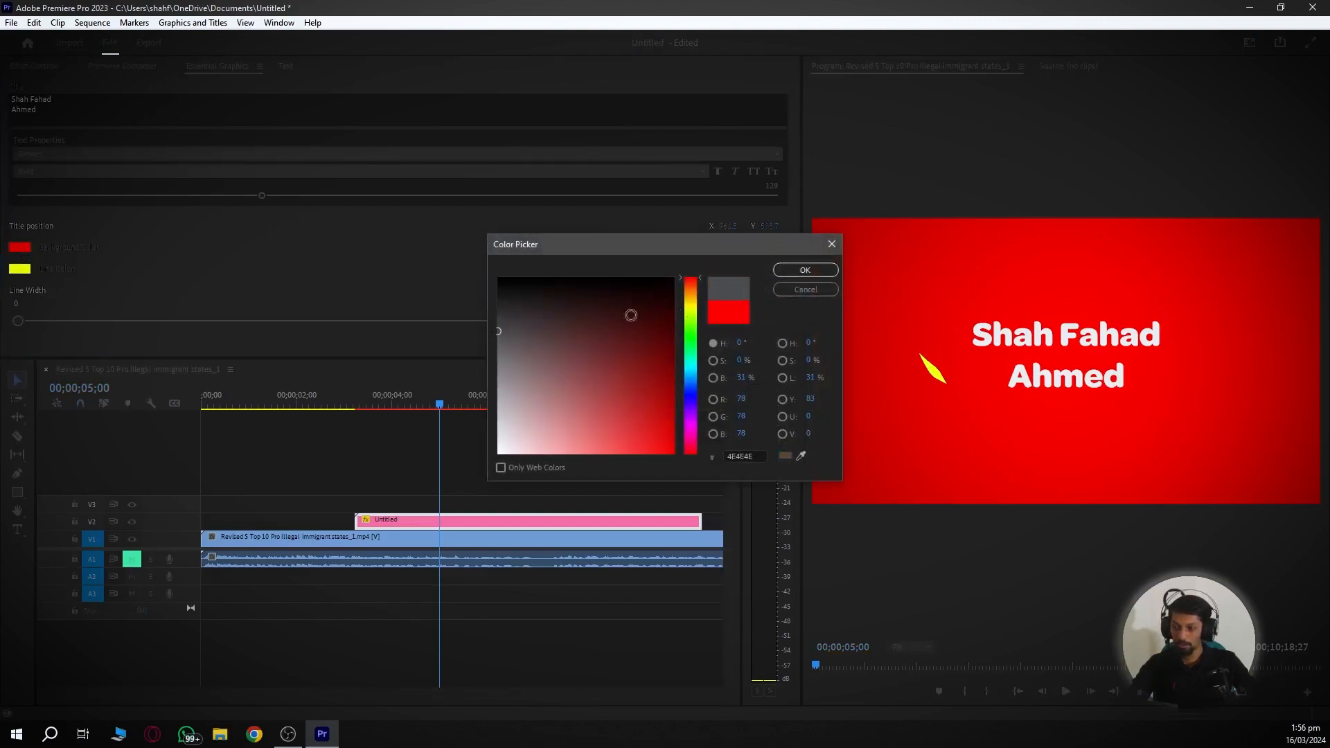
{"action": "left_click", "coordinate": [791, 270]}
{"action": "left_click", "coordinate": [340, 401]}
{"action": "key", "text": "space"}
{"action": "key", "text": "space"}
{"action": "left_click", "coordinate": [446, 520]}
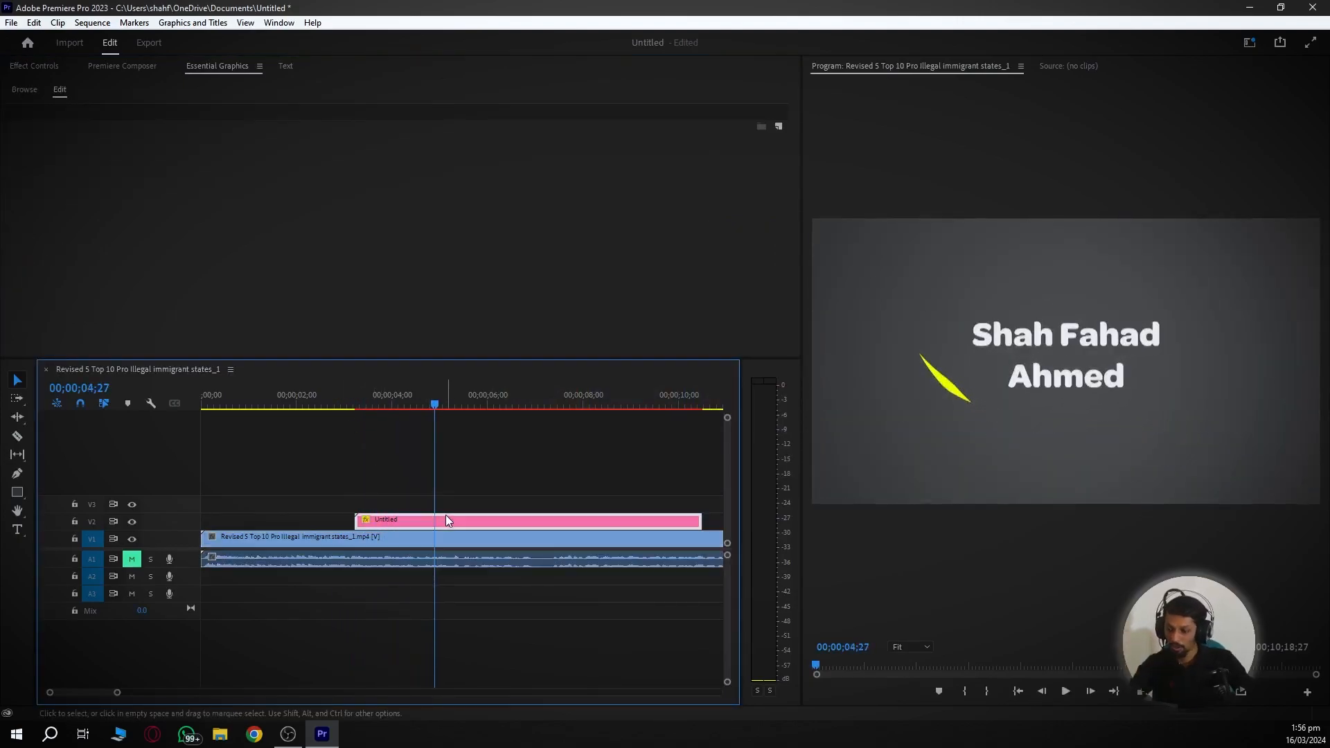
- Change the title text to 'Amazon' and play it back over the footage
{"action": "left_click", "coordinate": [72, 165]}
{"action": "type", "text": "Amazon"}
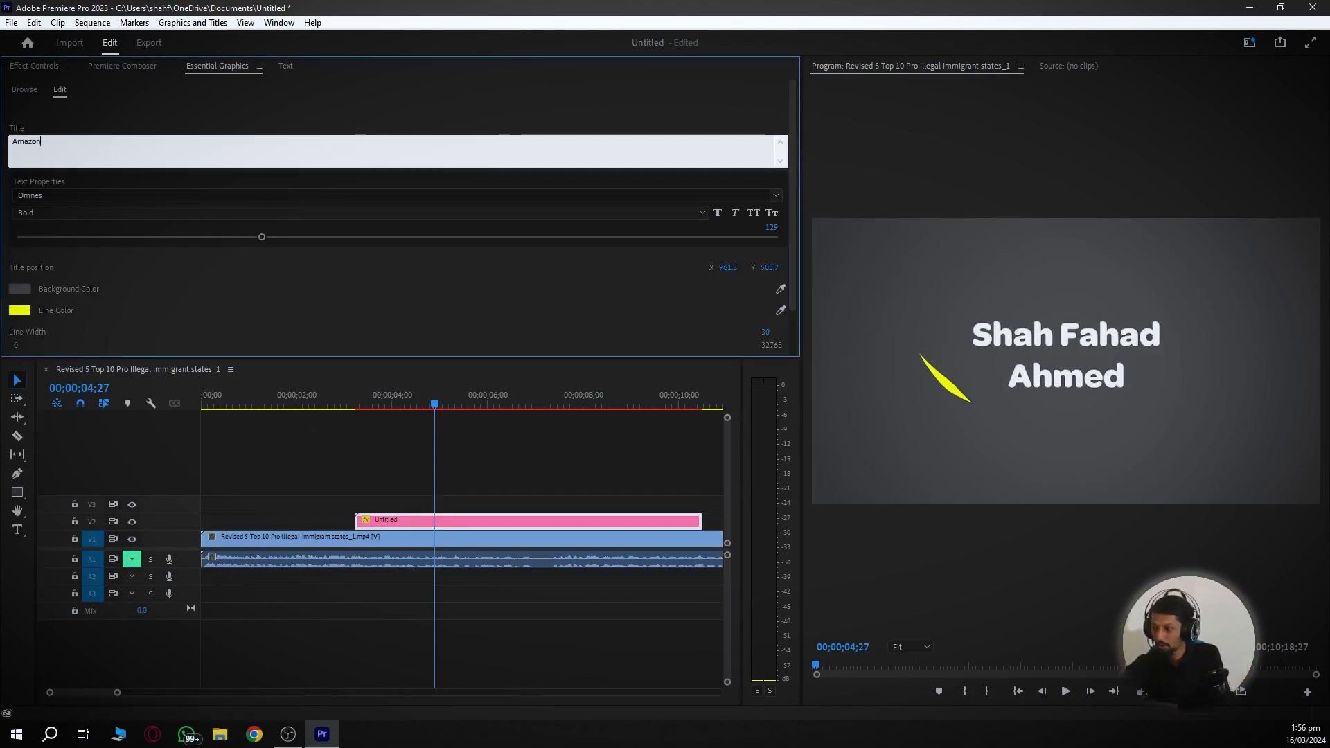
{"action": "left_click", "coordinate": [233, 426]}
{"action": "left_click", "coordinate": [325, 400]}
{"action": "key", "text": "space"}
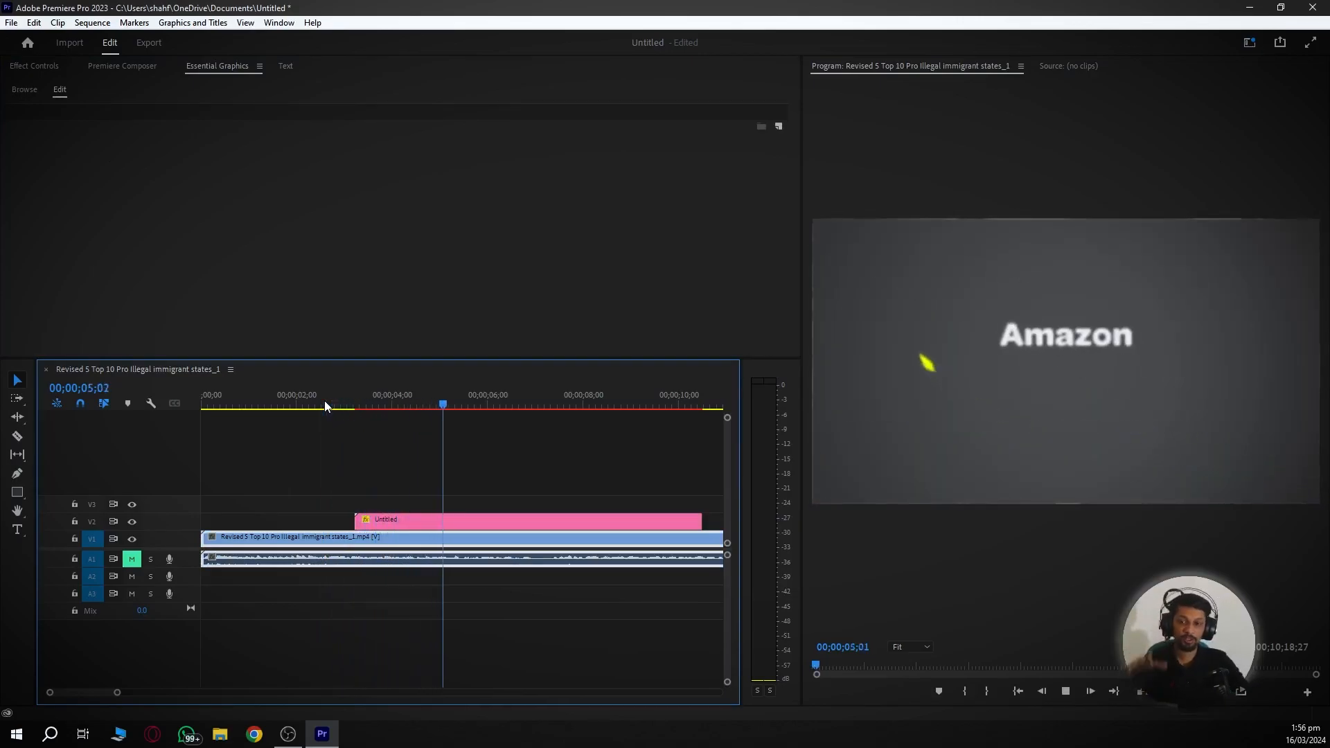
{"action": "key", "text": "space"}
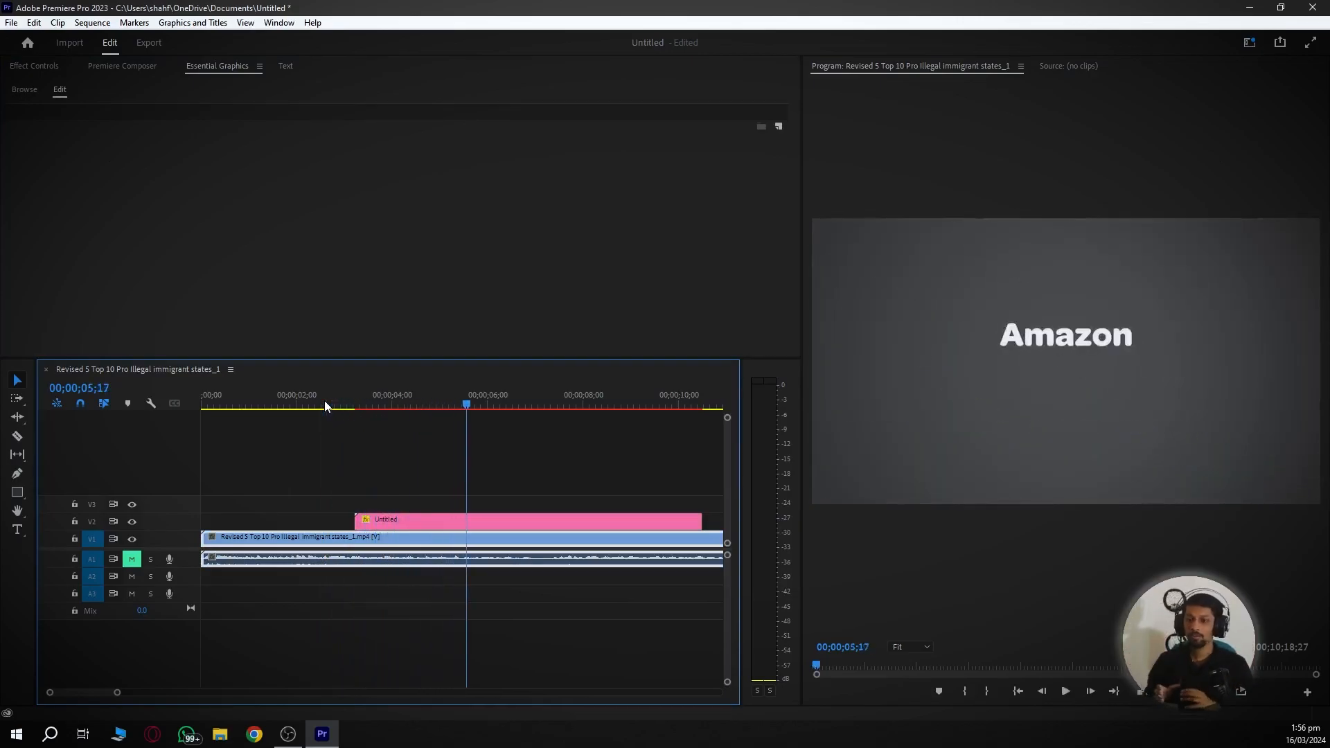